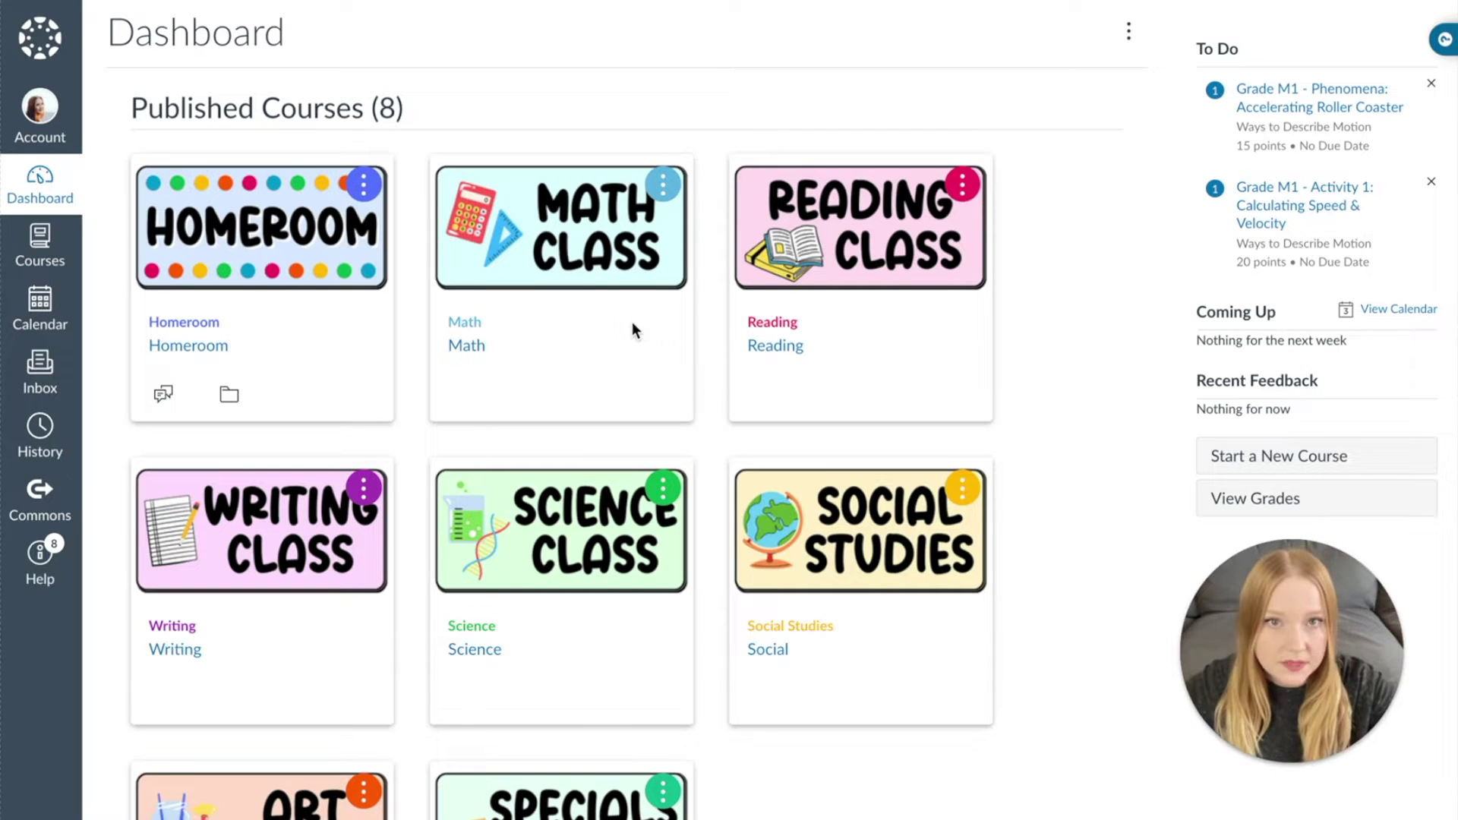
Open the Math course's people list and start adding people by email address
click(460, 334)
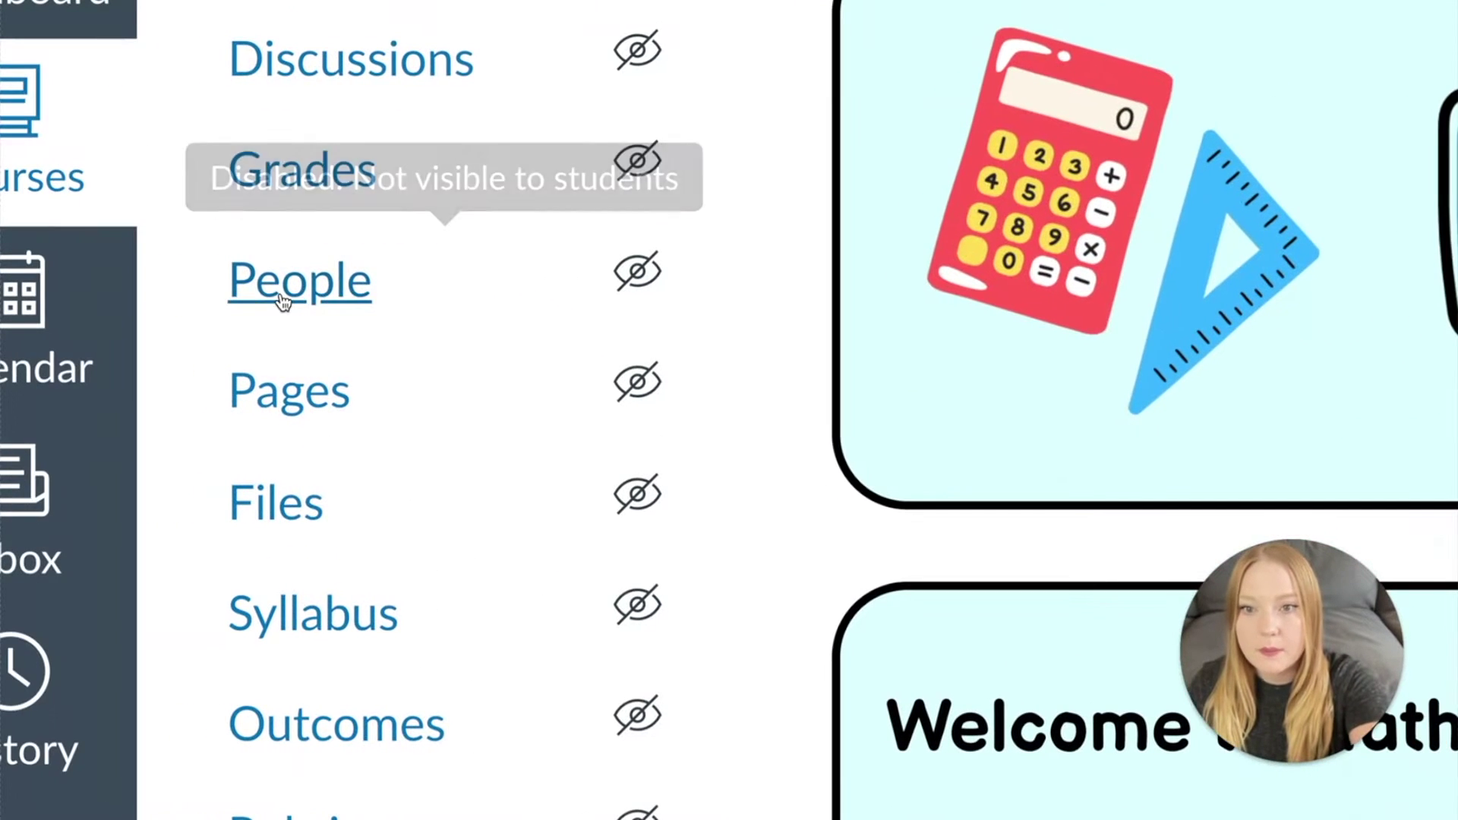
click(283, 300)
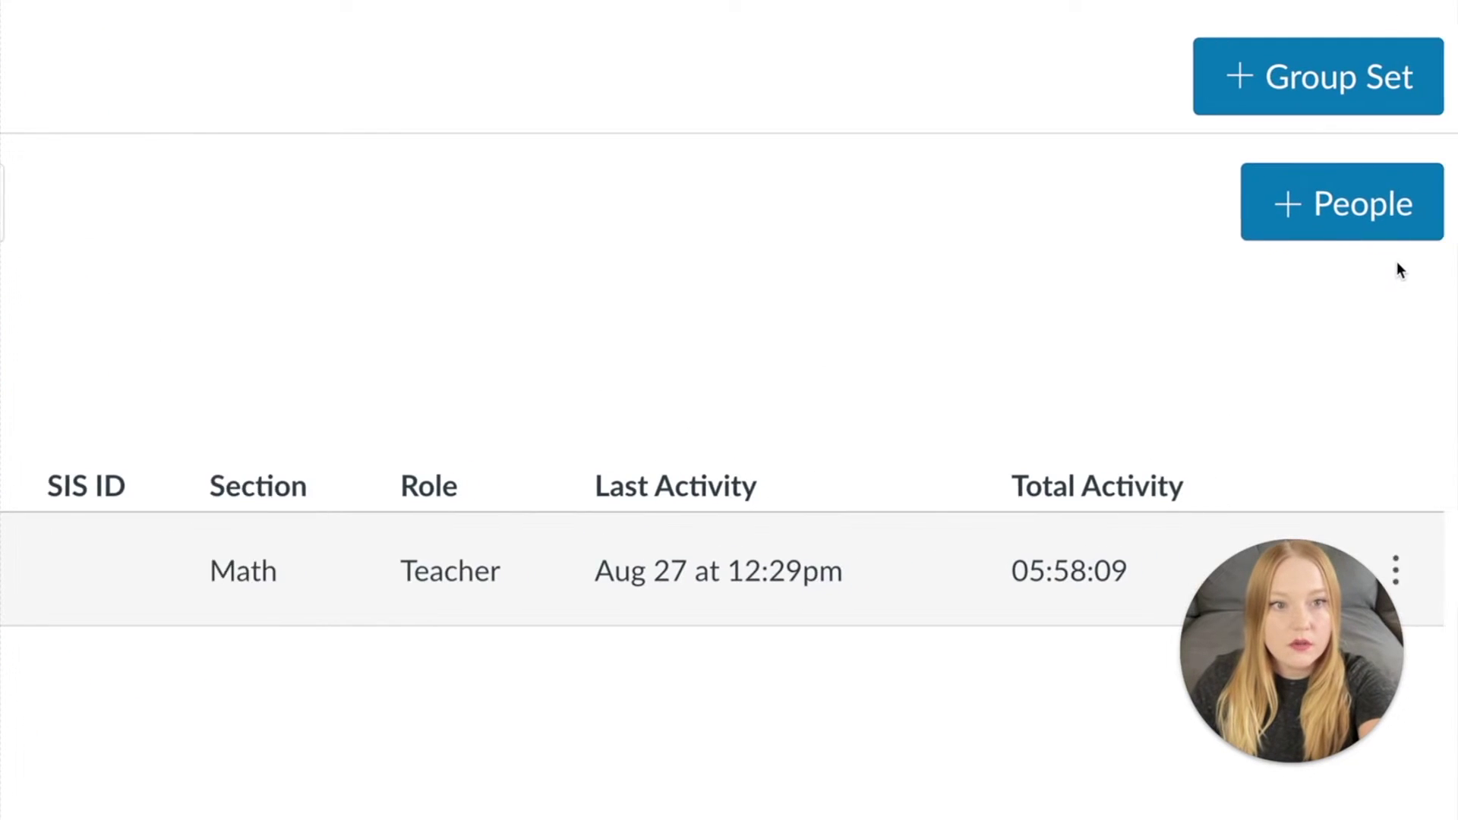
click(1300, 219)
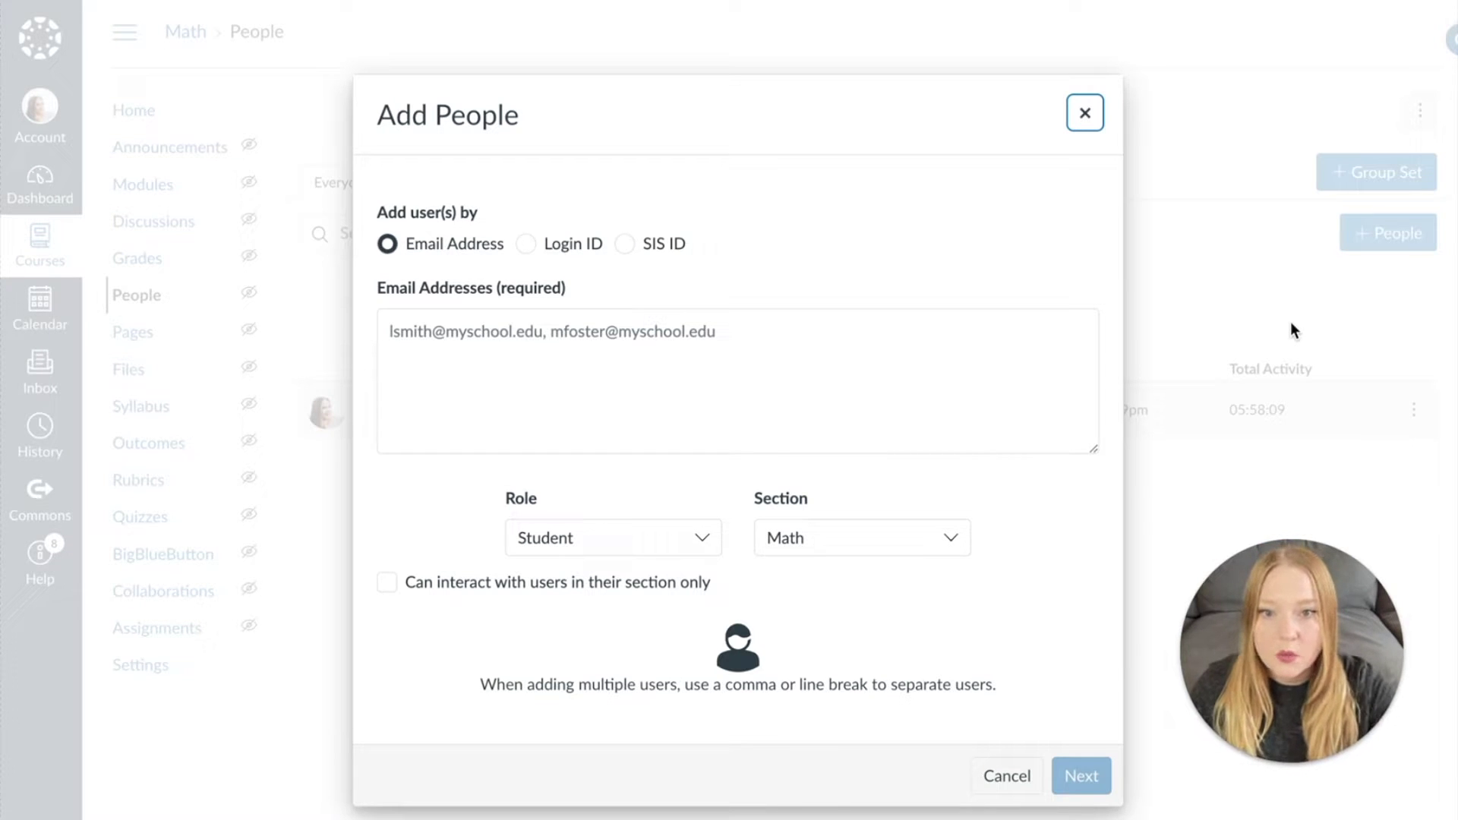
click(883, 375)
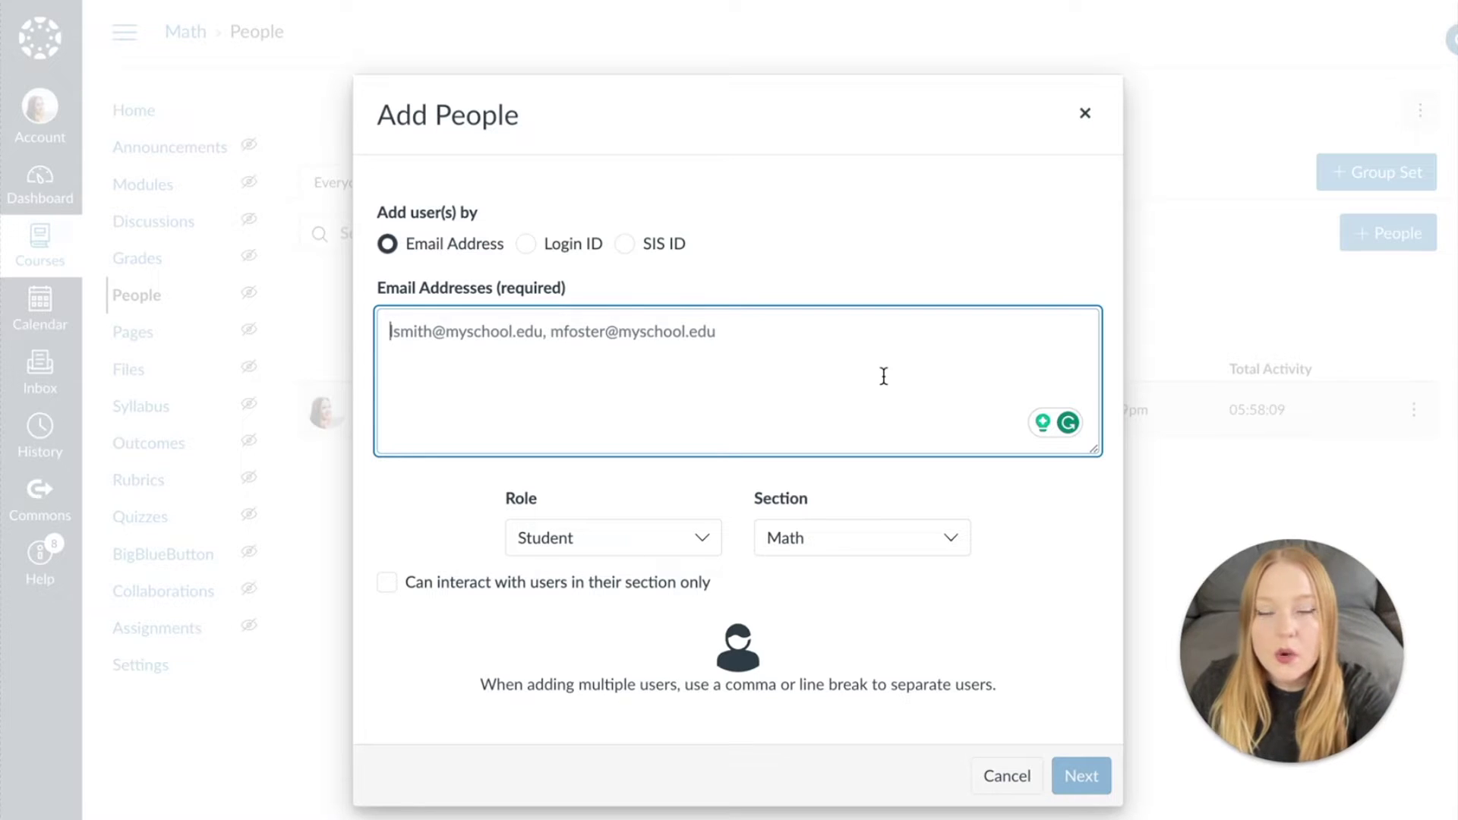
Give the person being added the Teacher role in the Math section
click(600, 548)
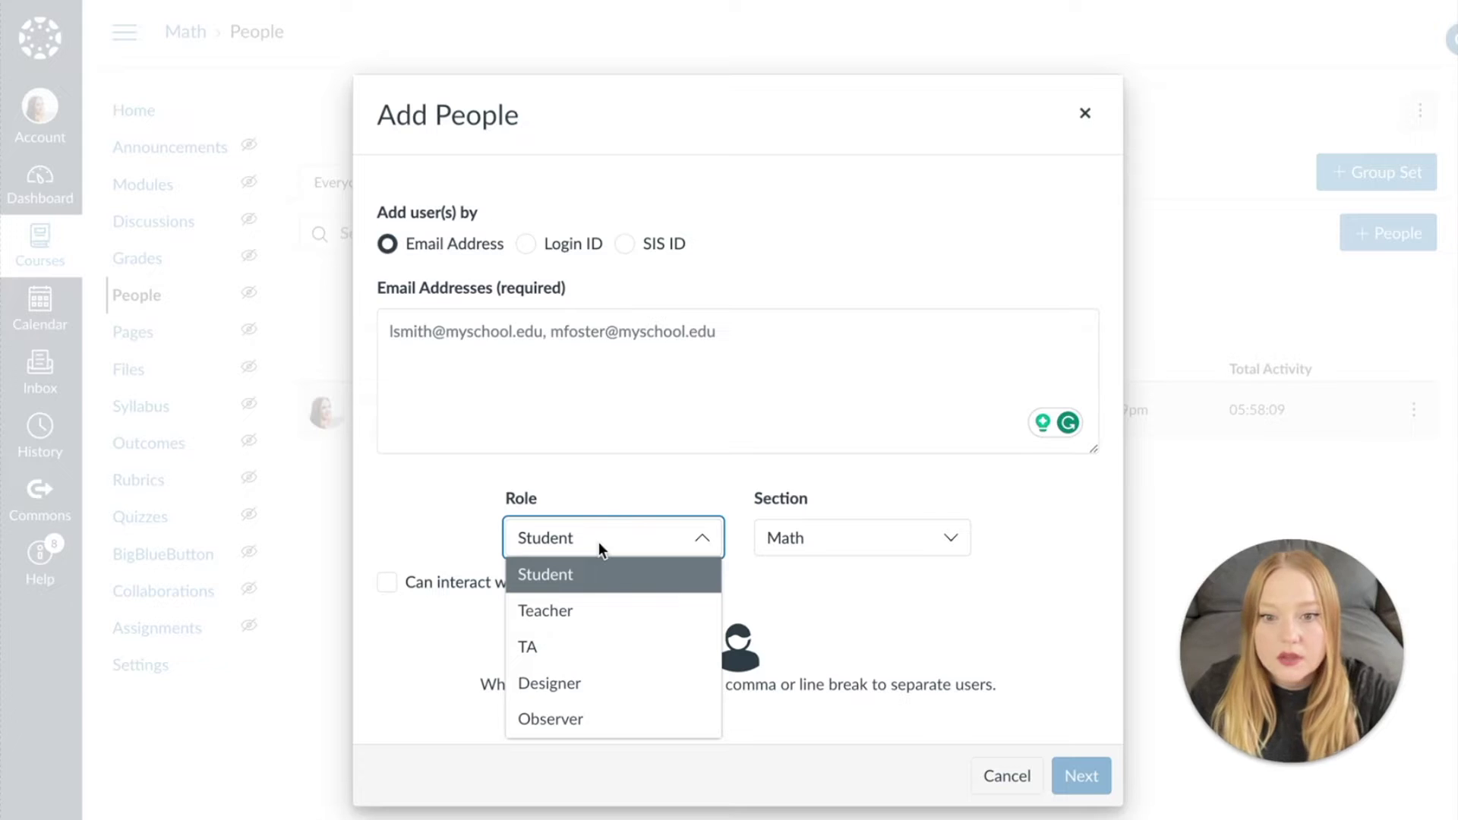
click(605, 621)
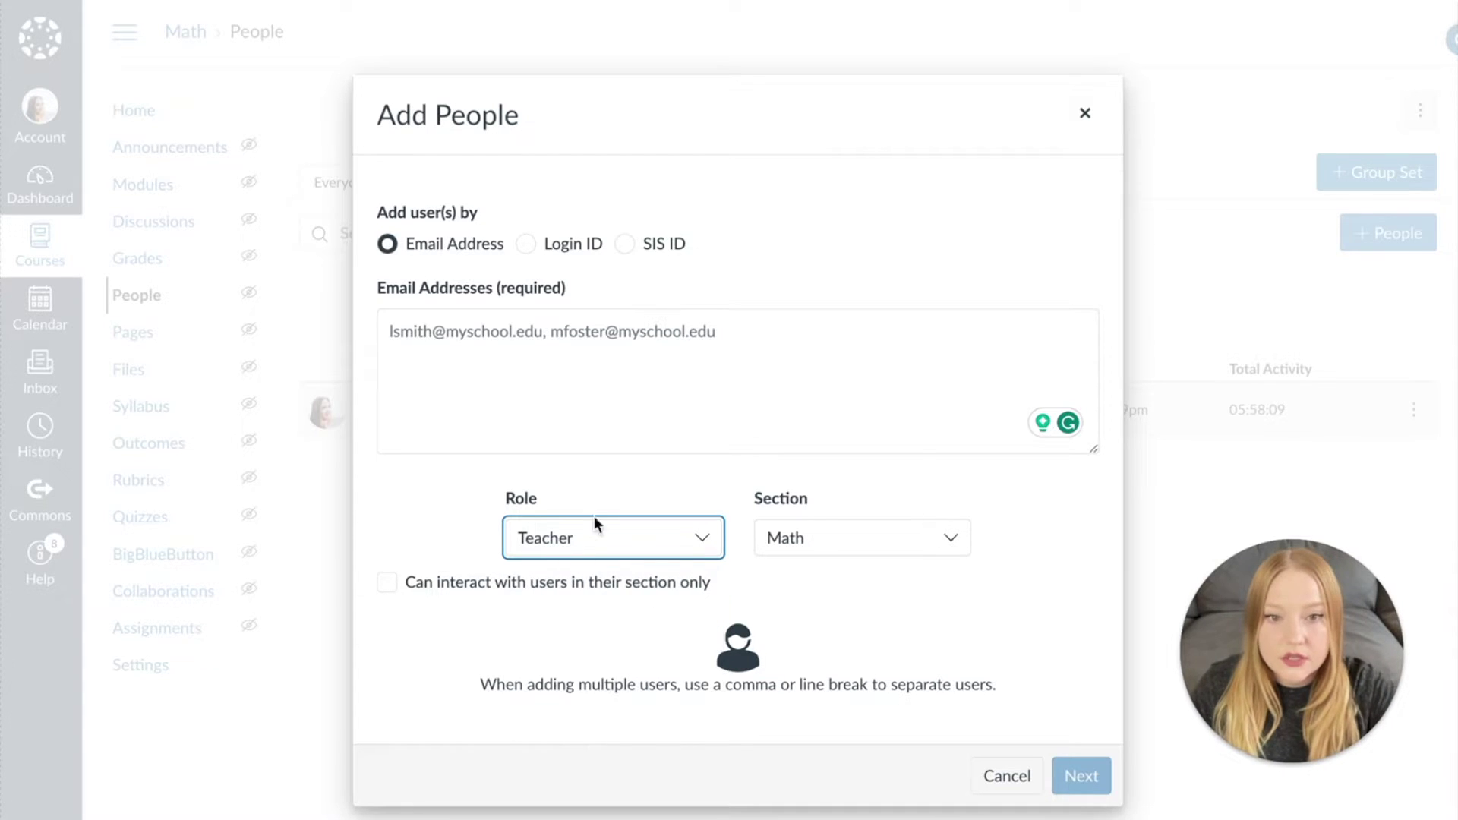
click(828, 541)
click(872, 586)
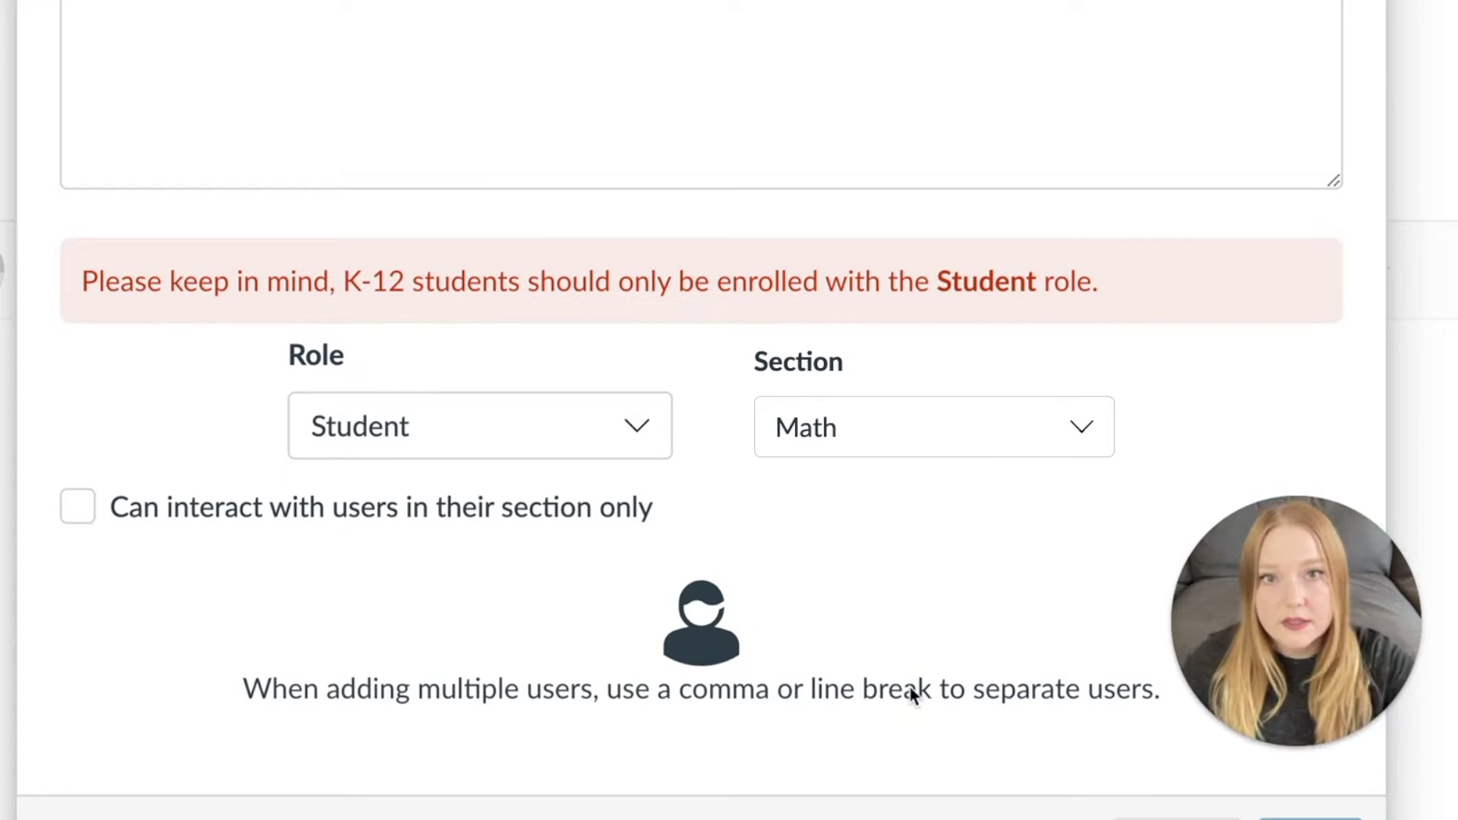
Check the alternative enrollment roles, and add the person entered by email to the Math course as Teacher
click(637, 427)
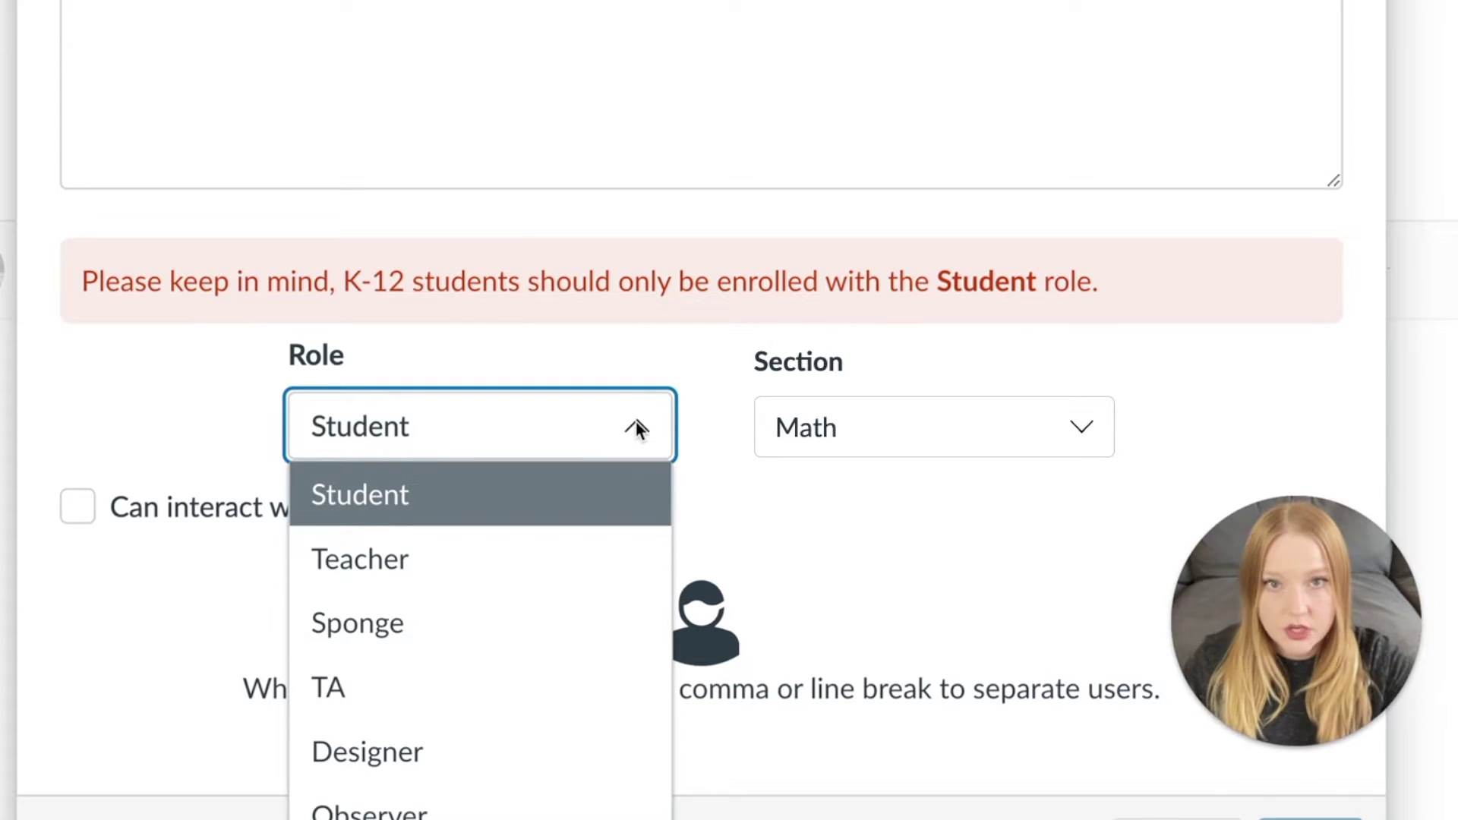
click(335, 638)
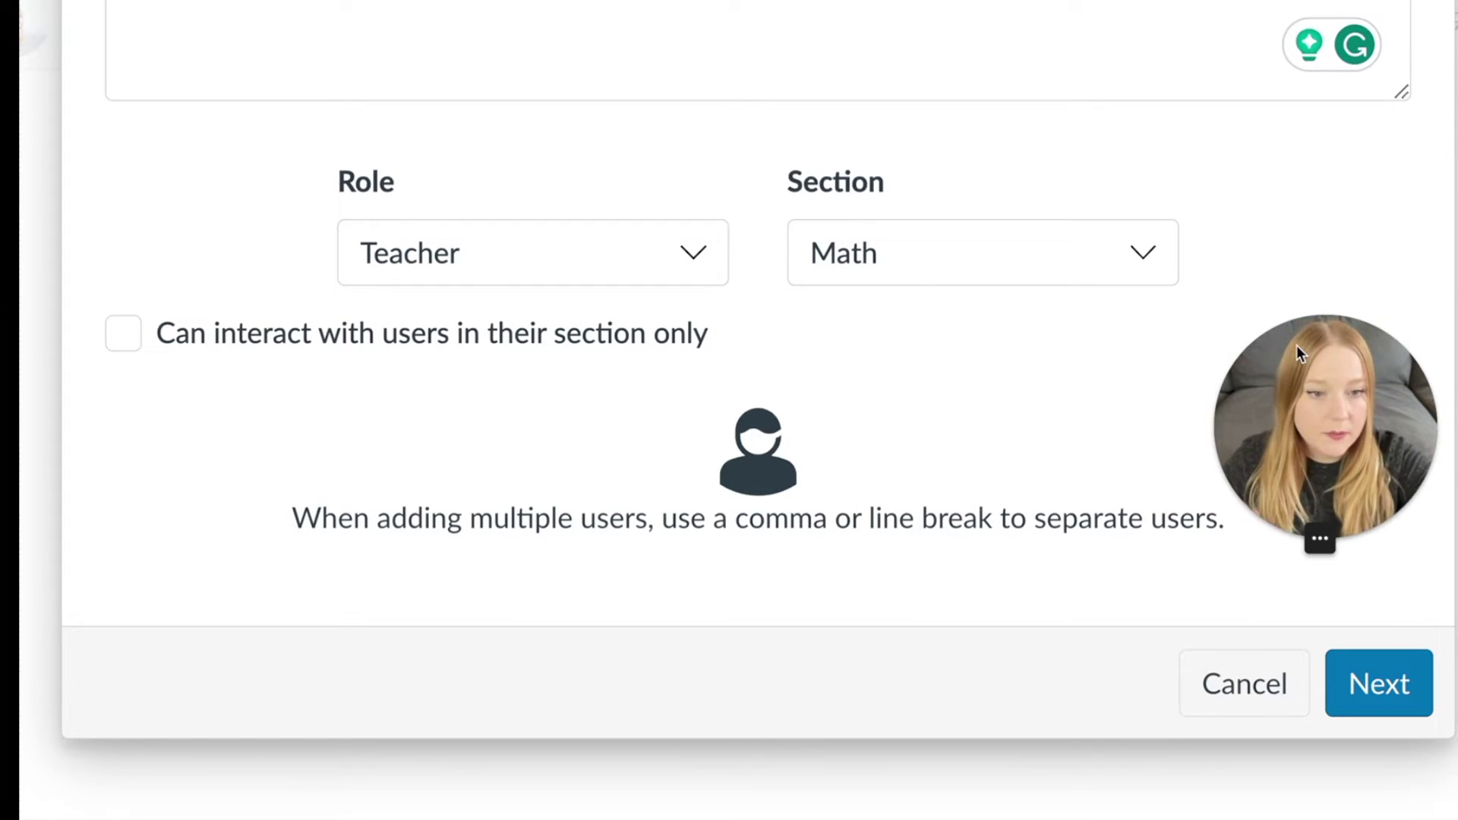
click(1379, 685)
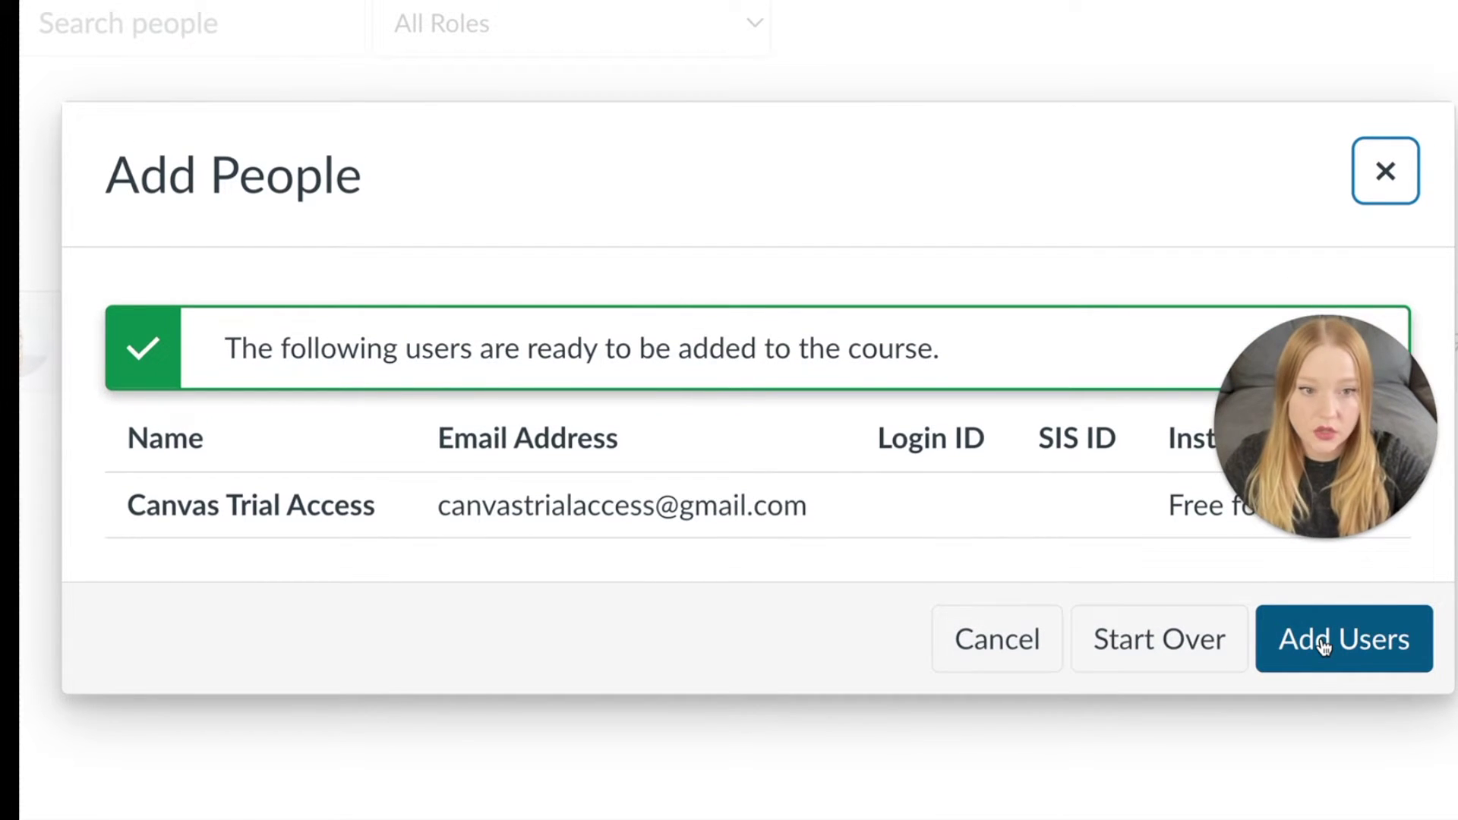
click(1323, 644)
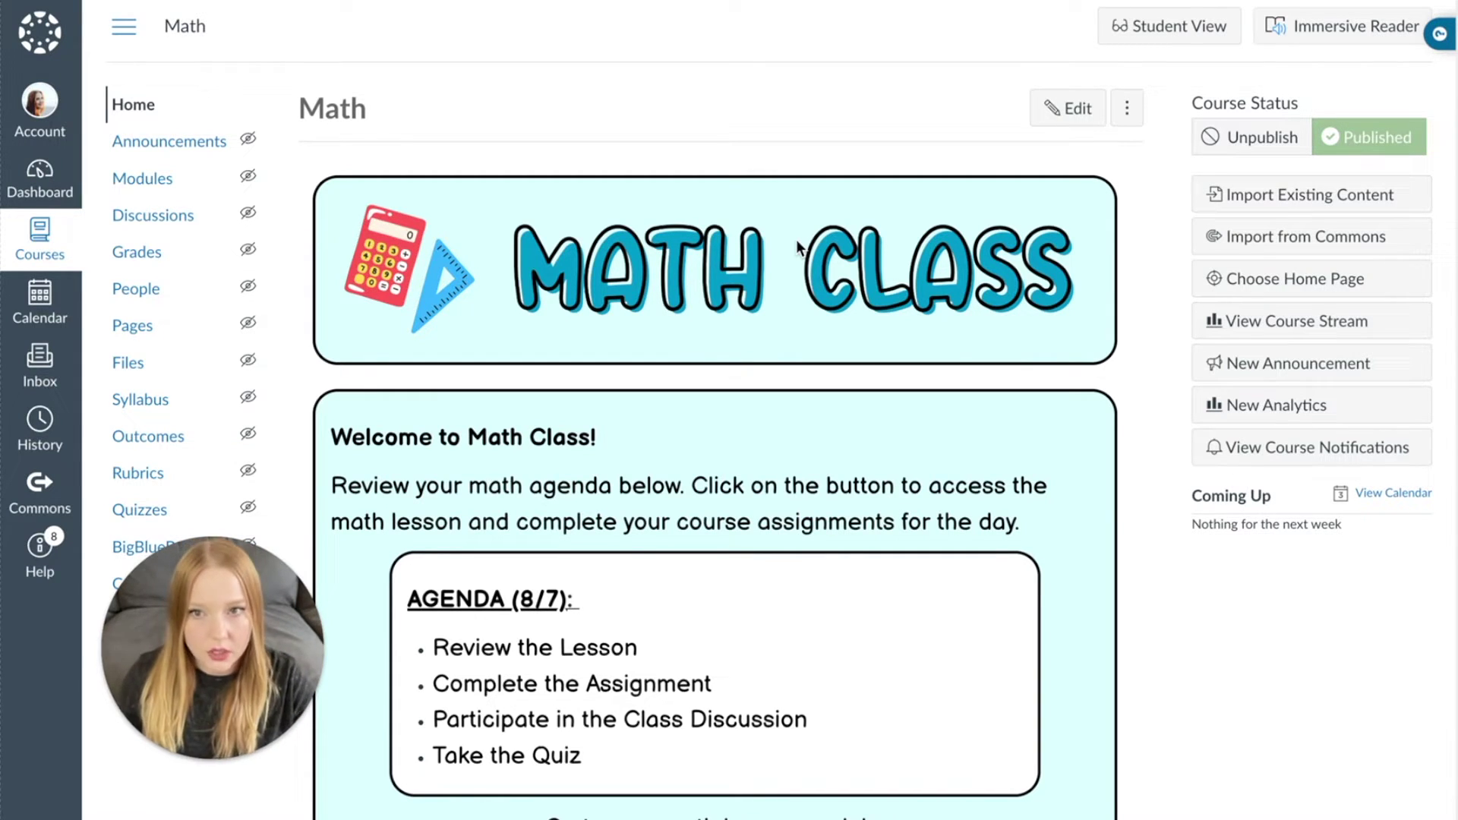
In the Math course's modules, start sending the TEMPLATE MODULE to another person
click(144, 181)
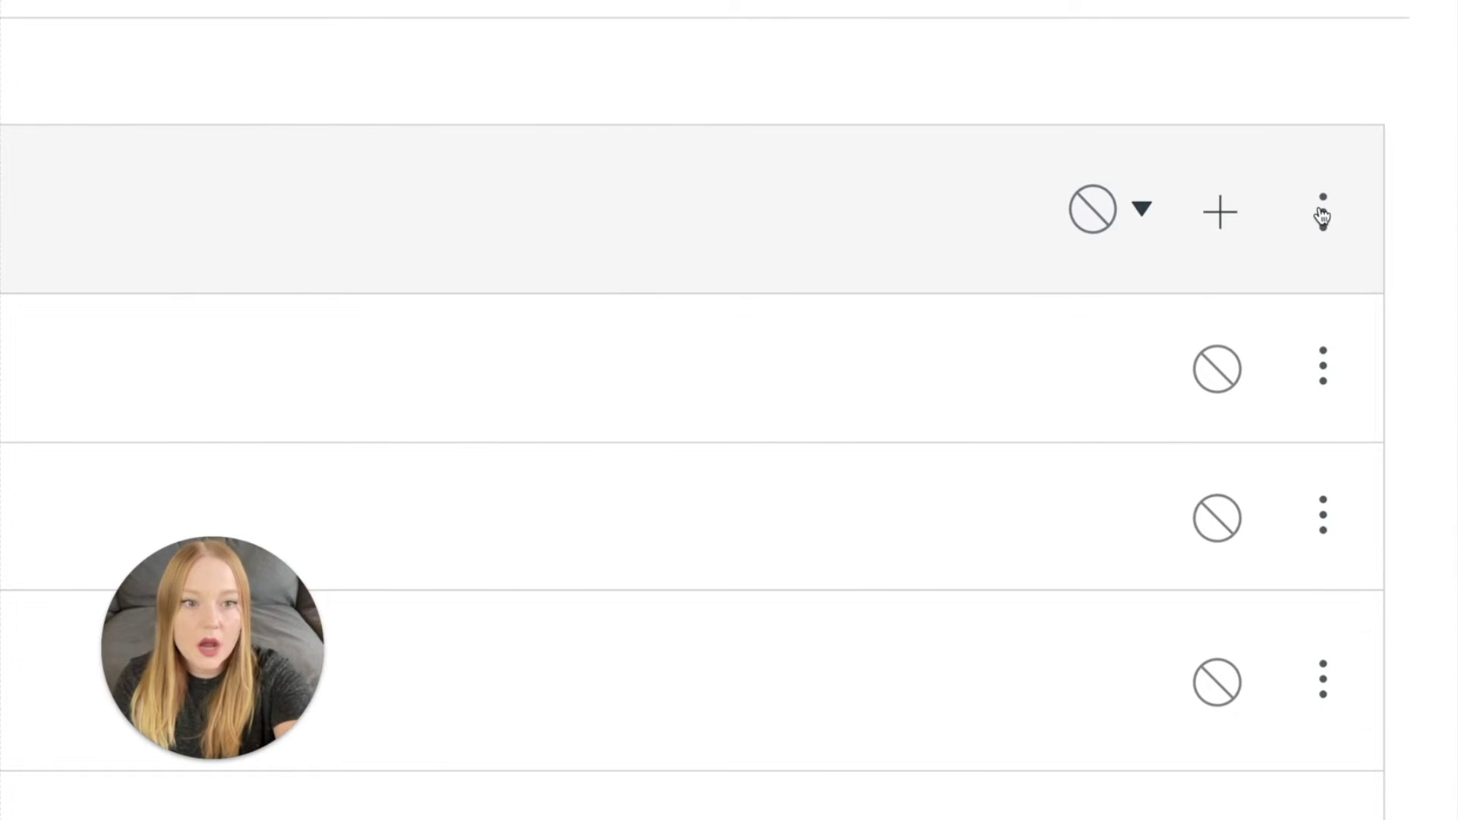
scroll(1322, 218, down, 1)
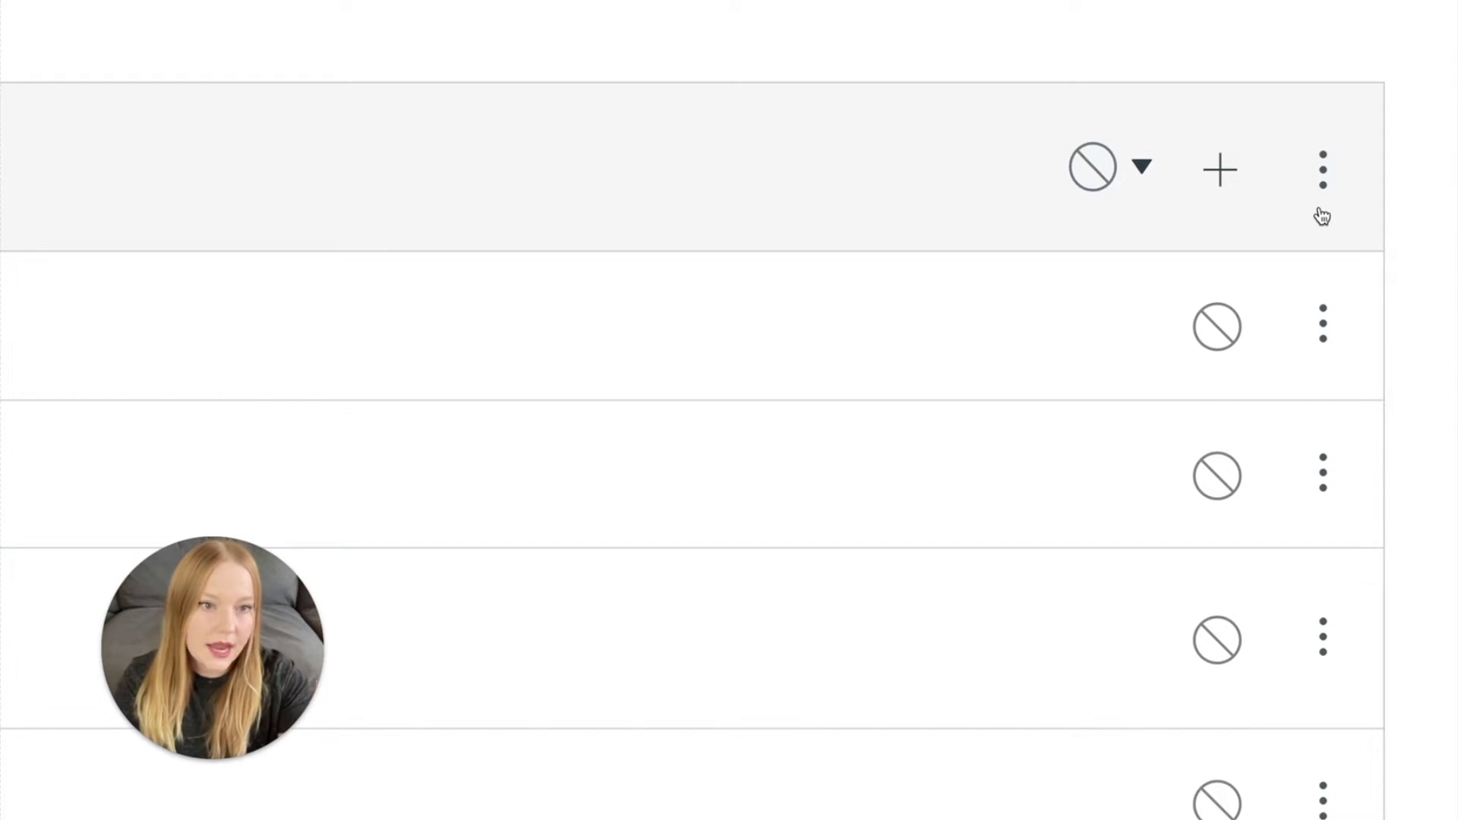
click(1328, 180)
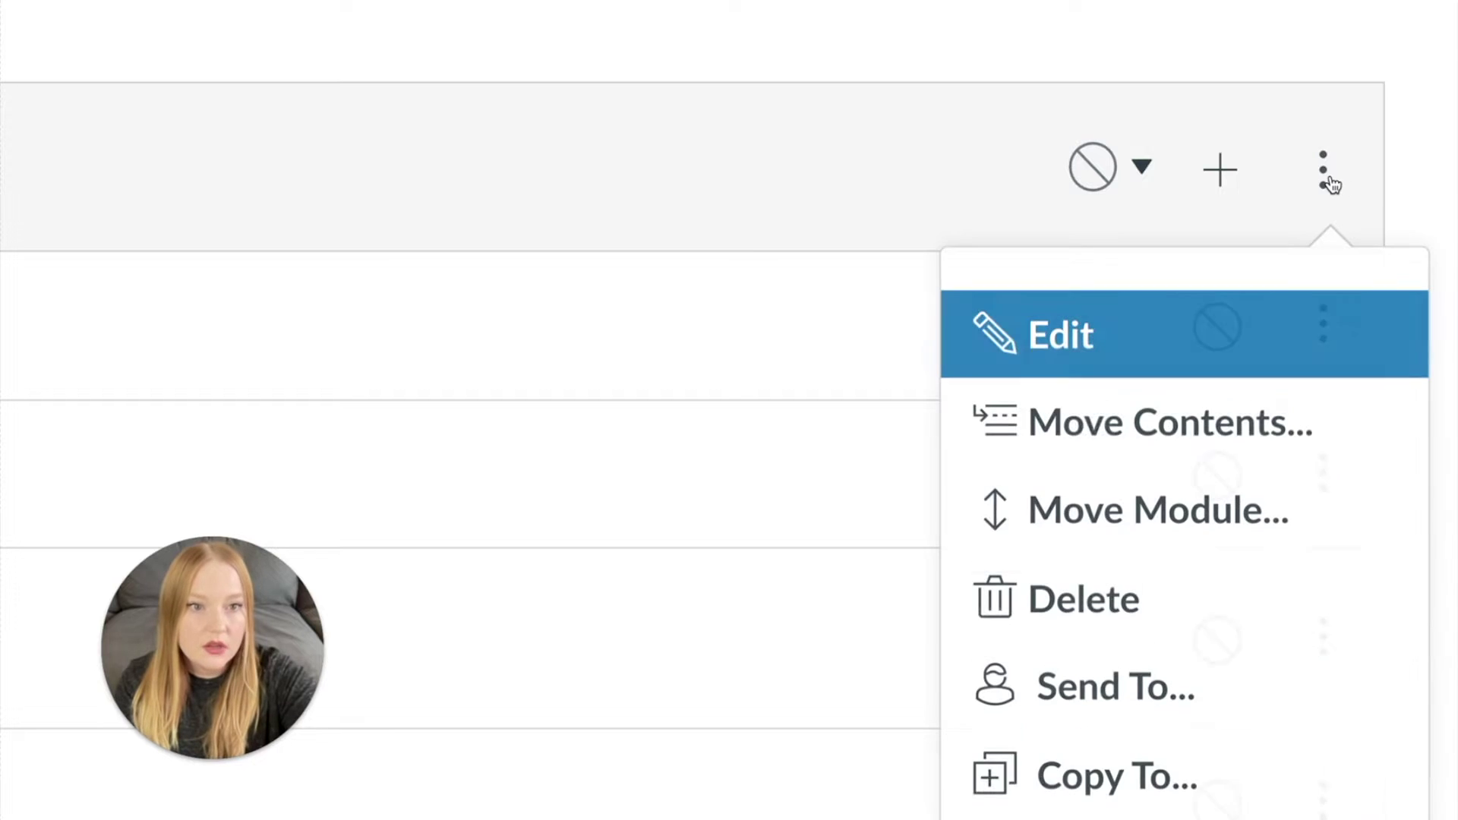
scroll(1236, 396, down, 3)
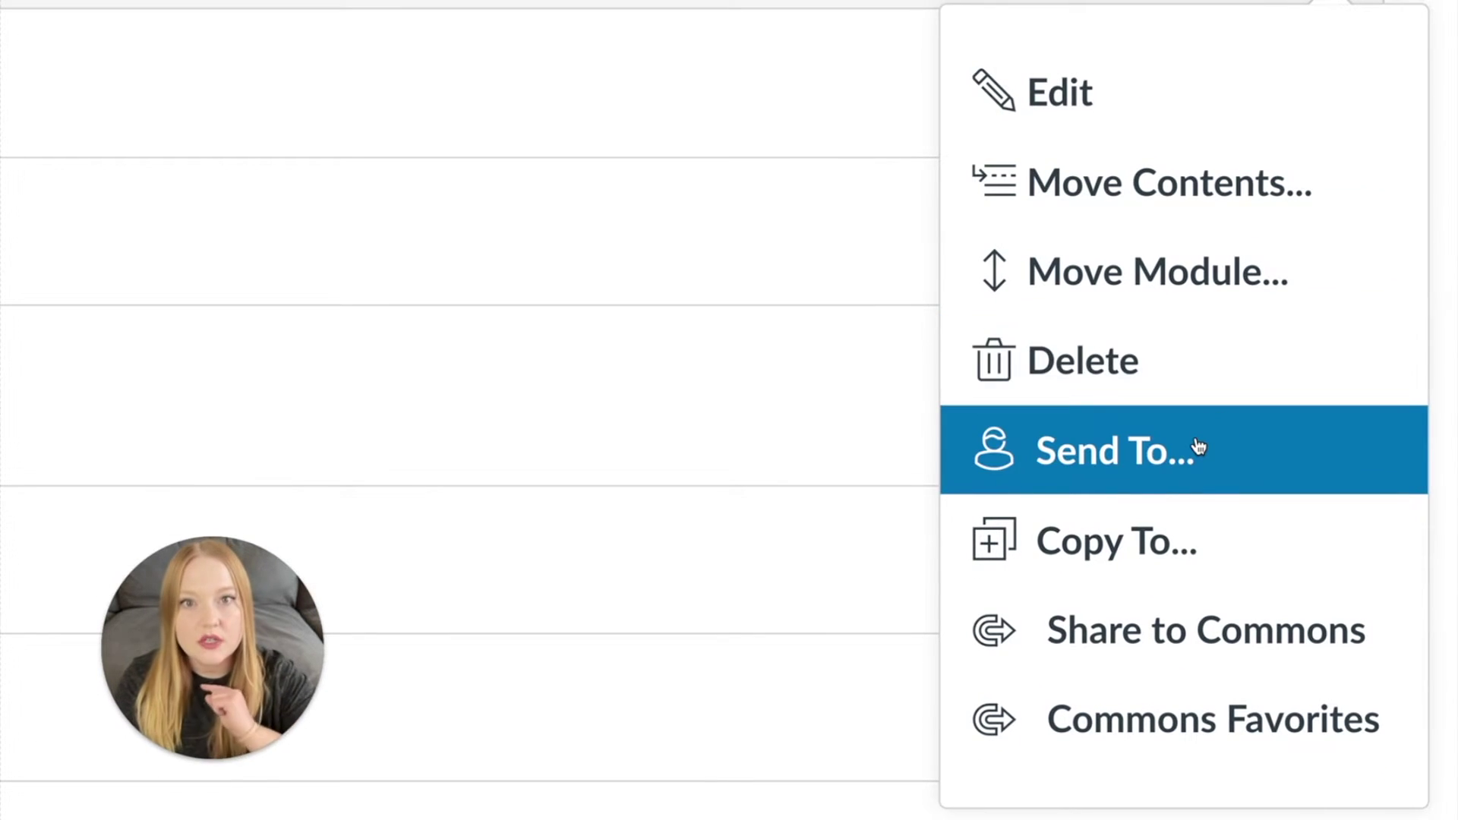
click(1198, 447)
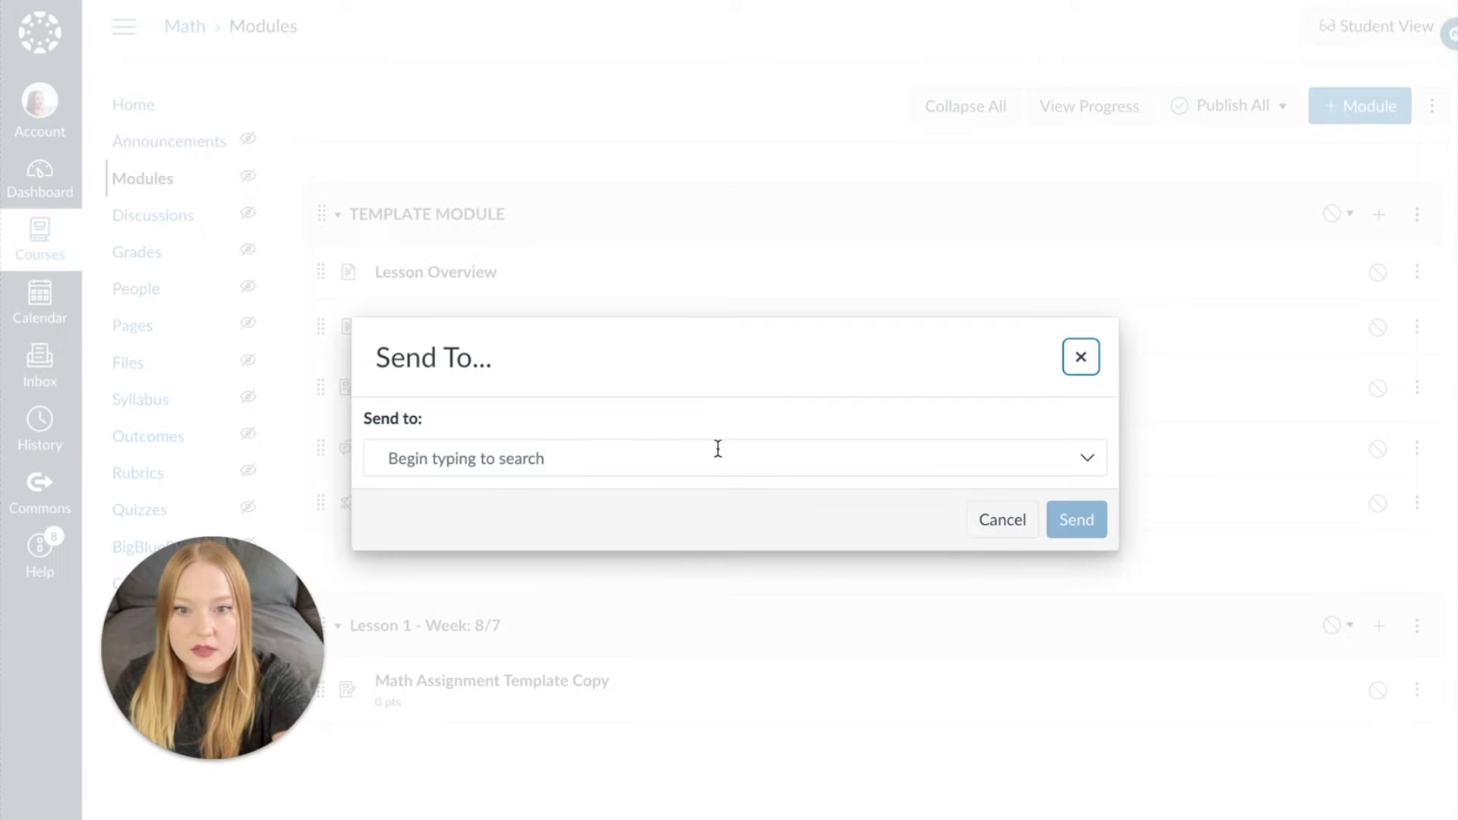
Enter the recipient's email address, pick the matching account and send the module
click(665, 465)
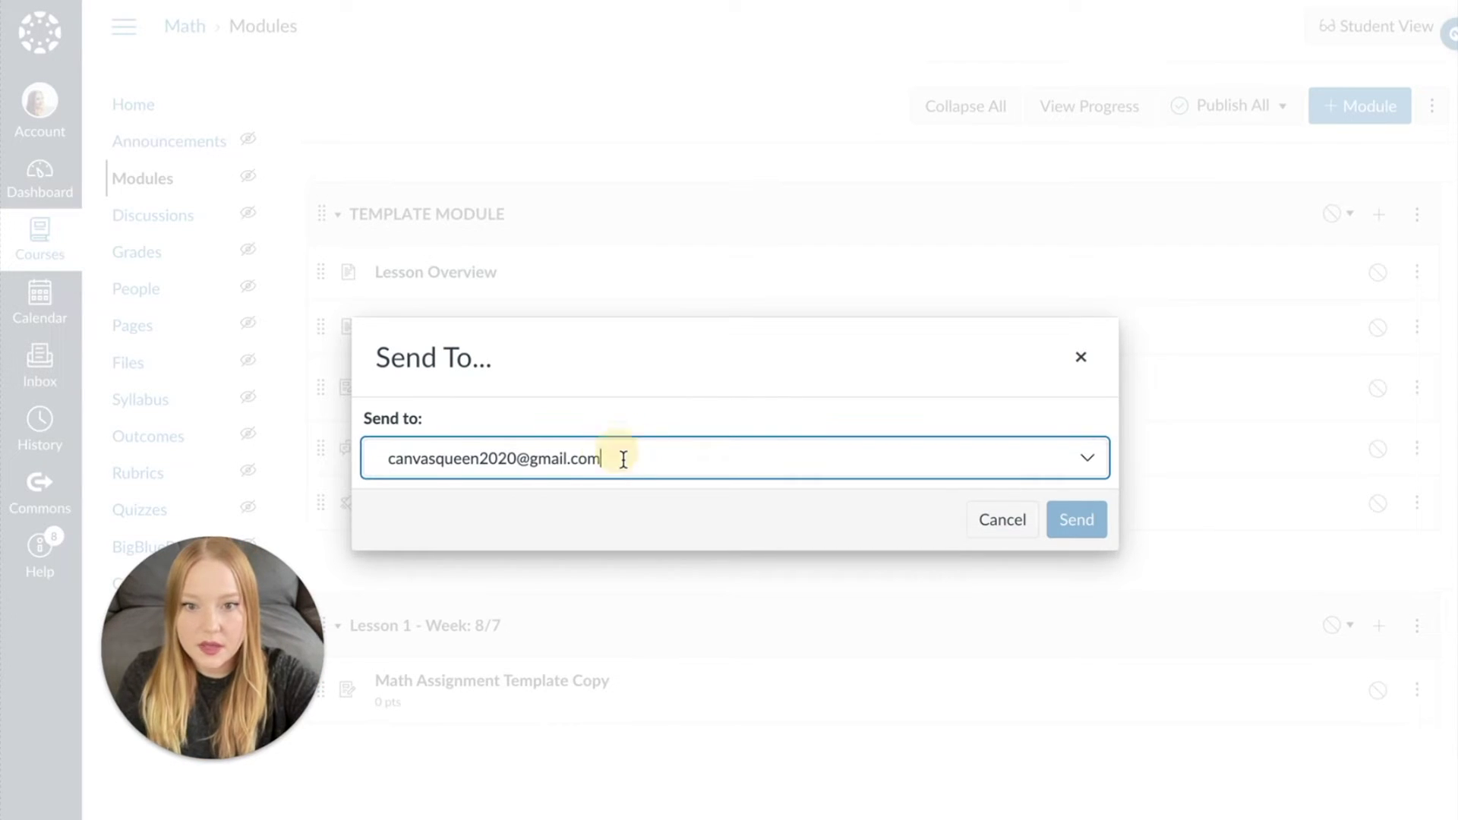
click(623, 458)
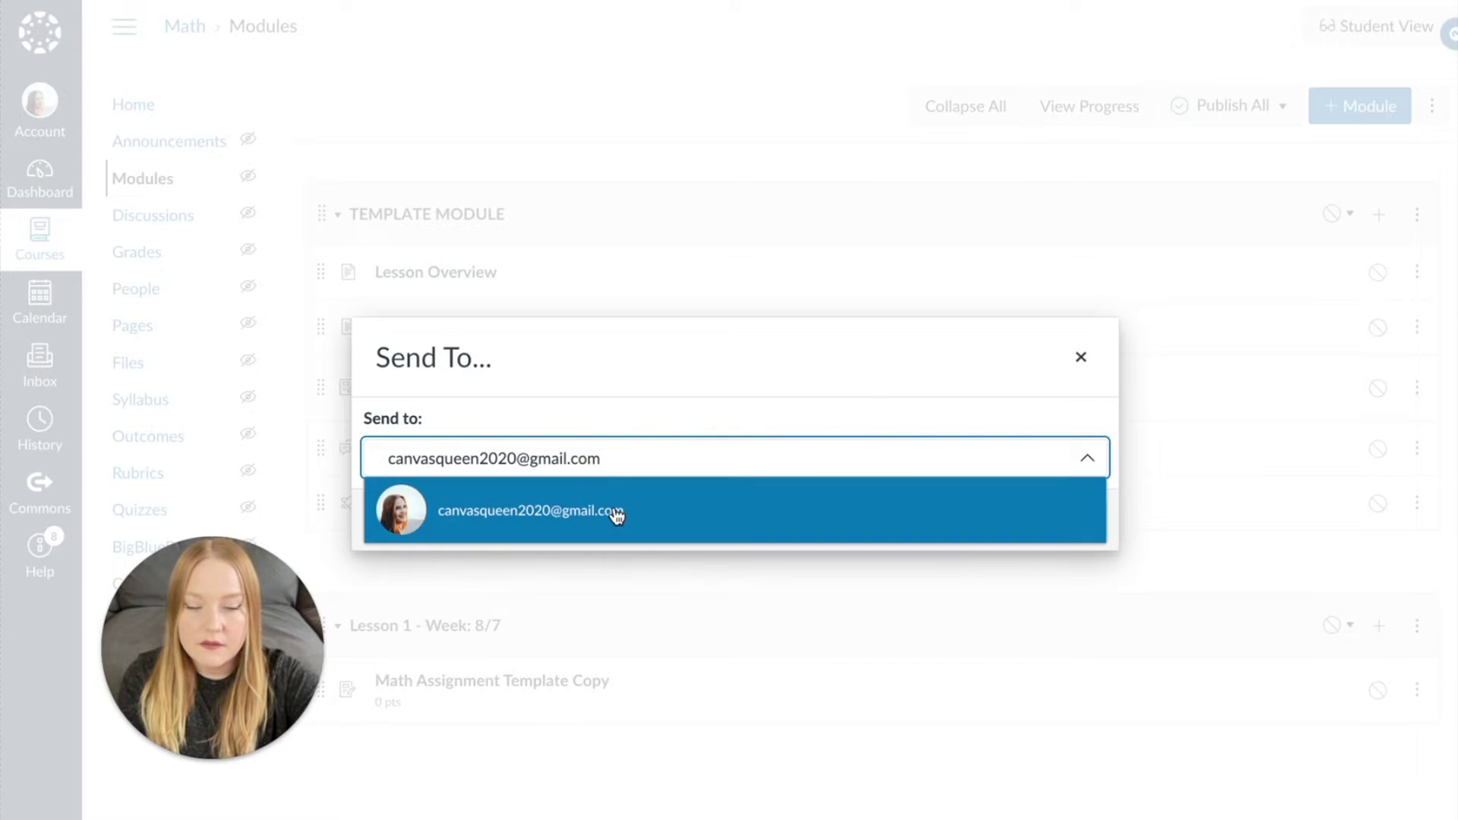
click(617, 513)
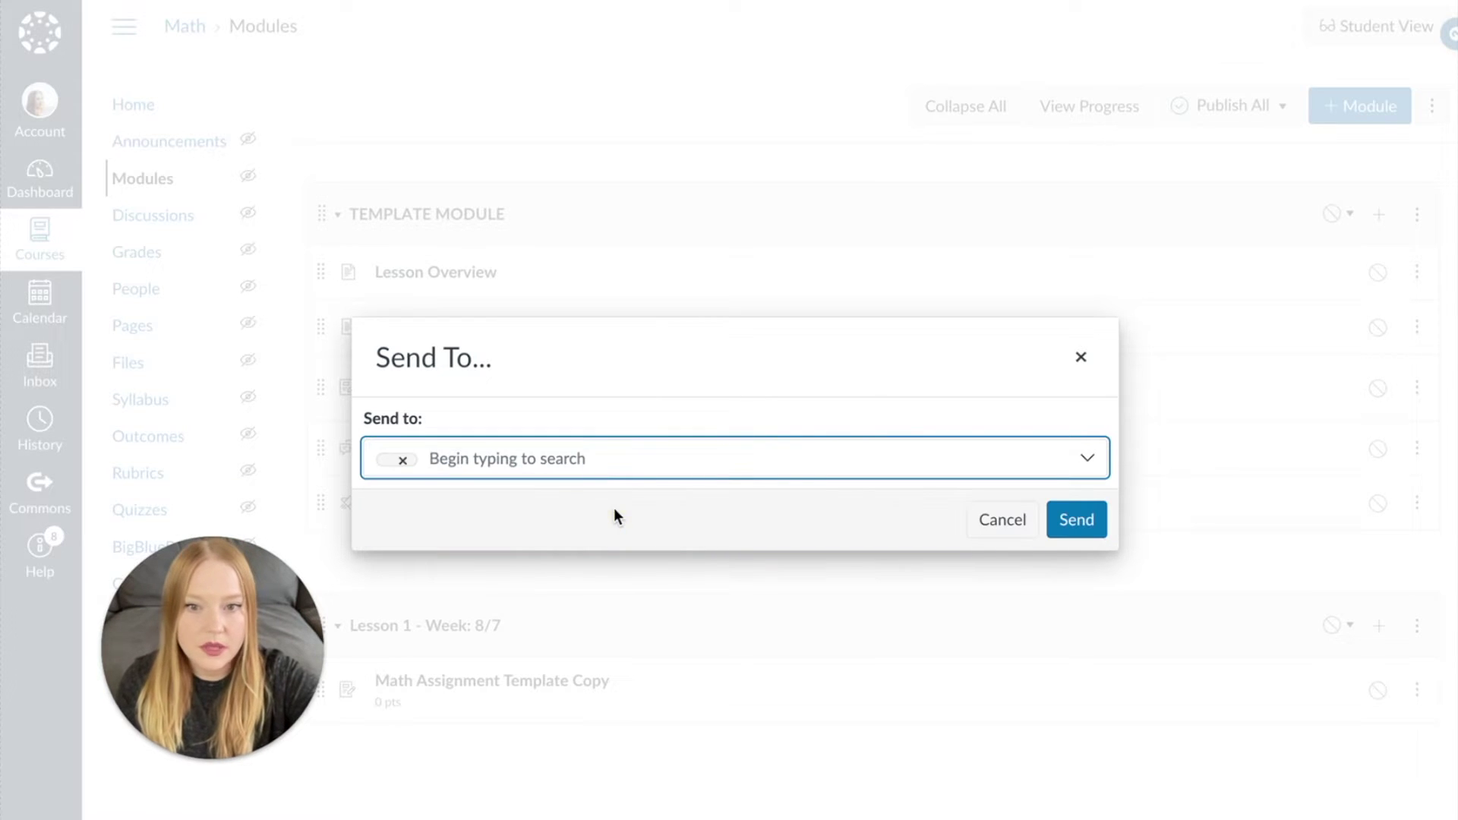
click(1073, 526)
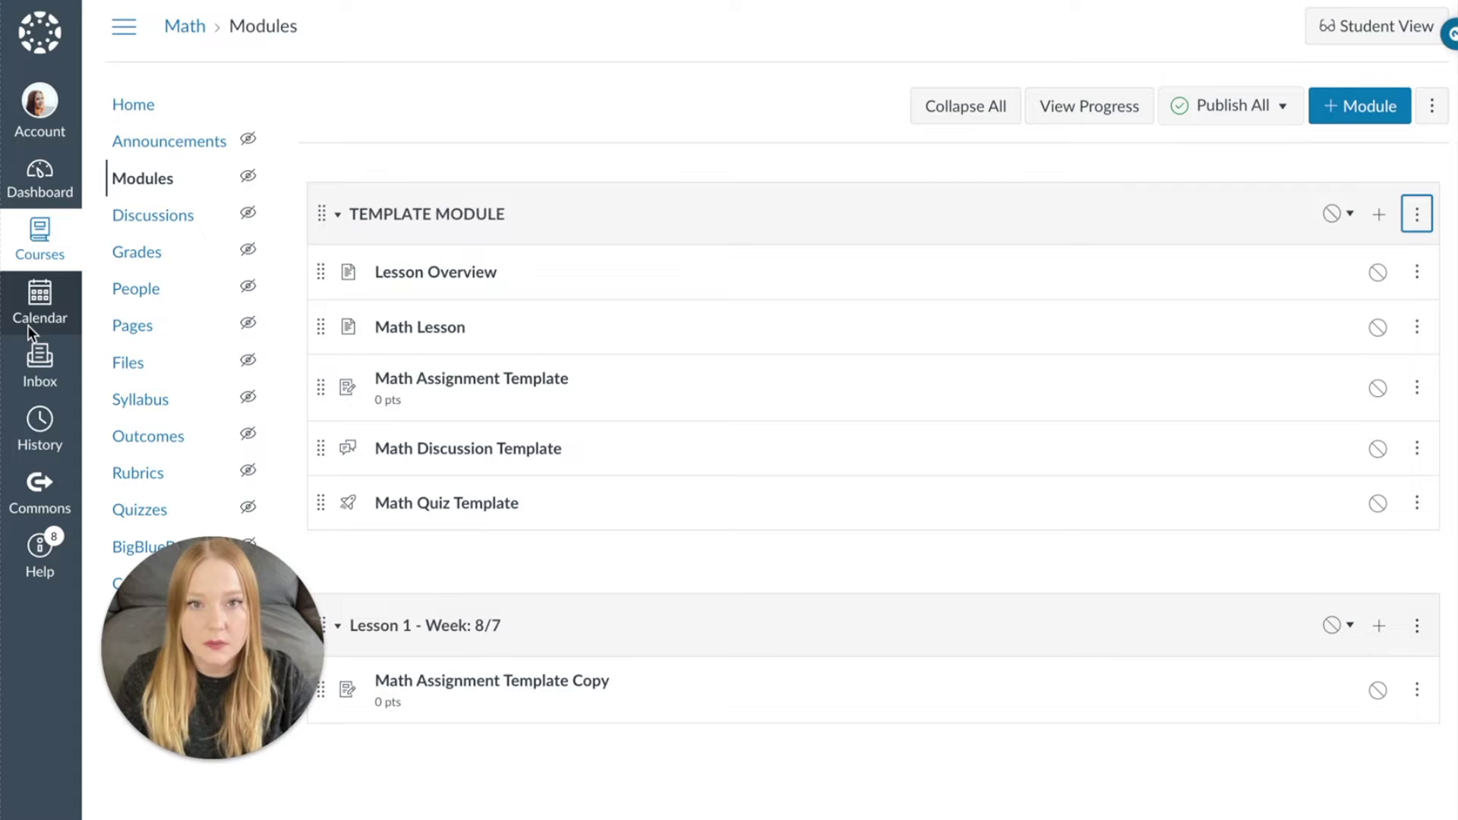
Return to the dashboard and open the account's shared content
click(39, 187)
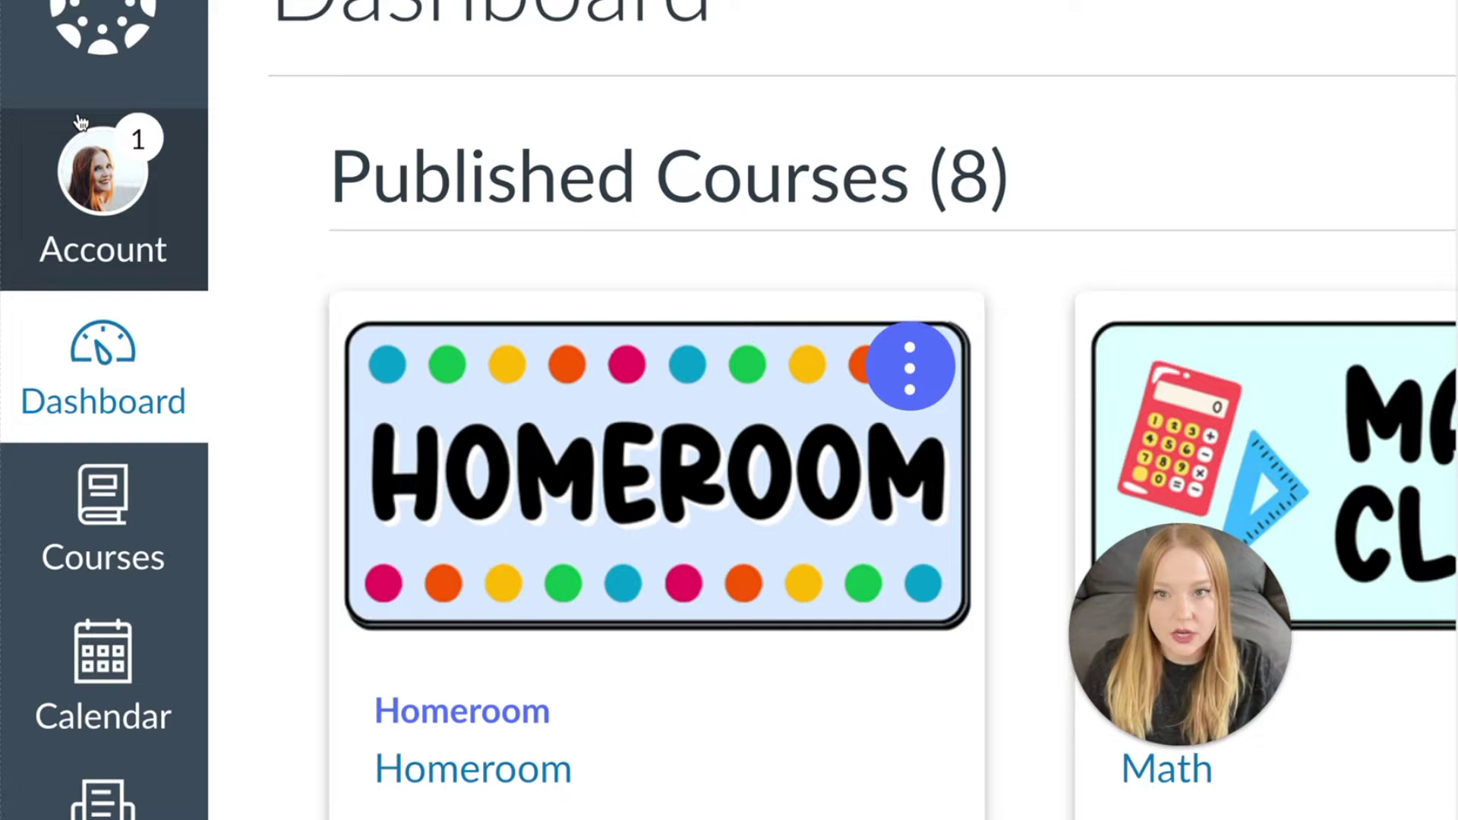
click(158, 202)
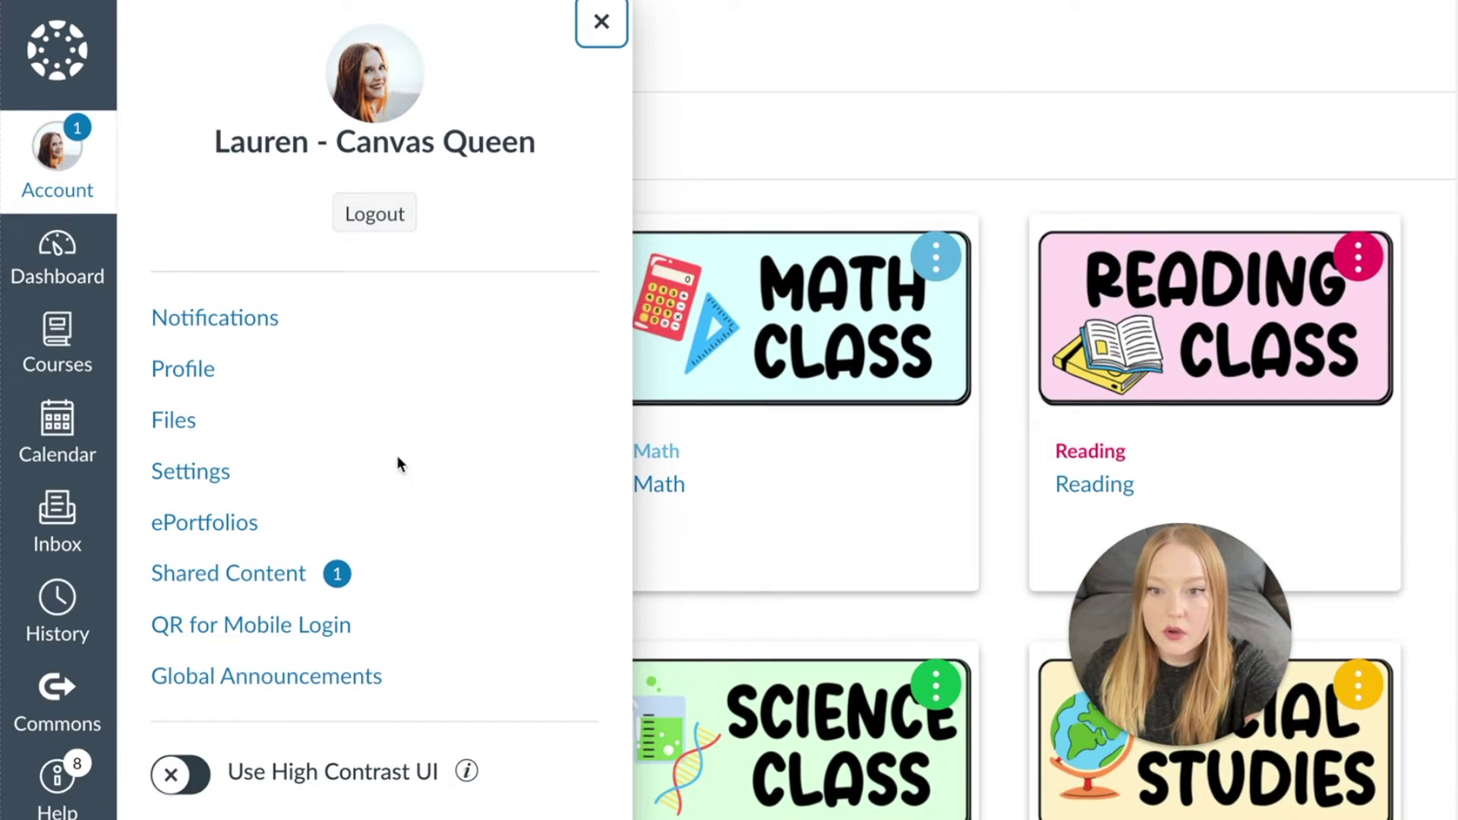
click(245, 575)
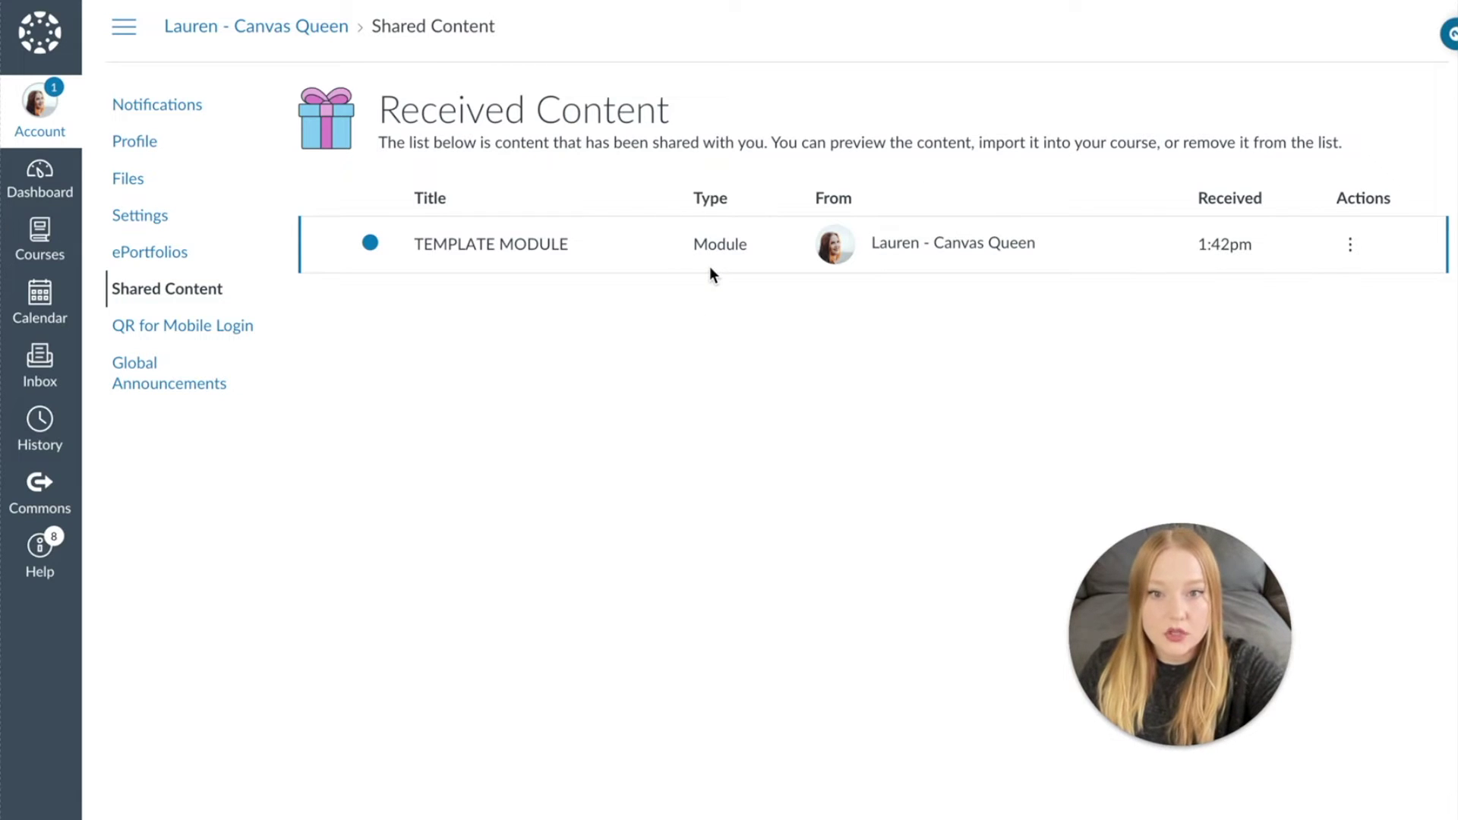
Preview the received TEMPLATE MODULE, paging from Lesson Overview through to the Math Discussion Template, and close the preview
click(1351, 245)
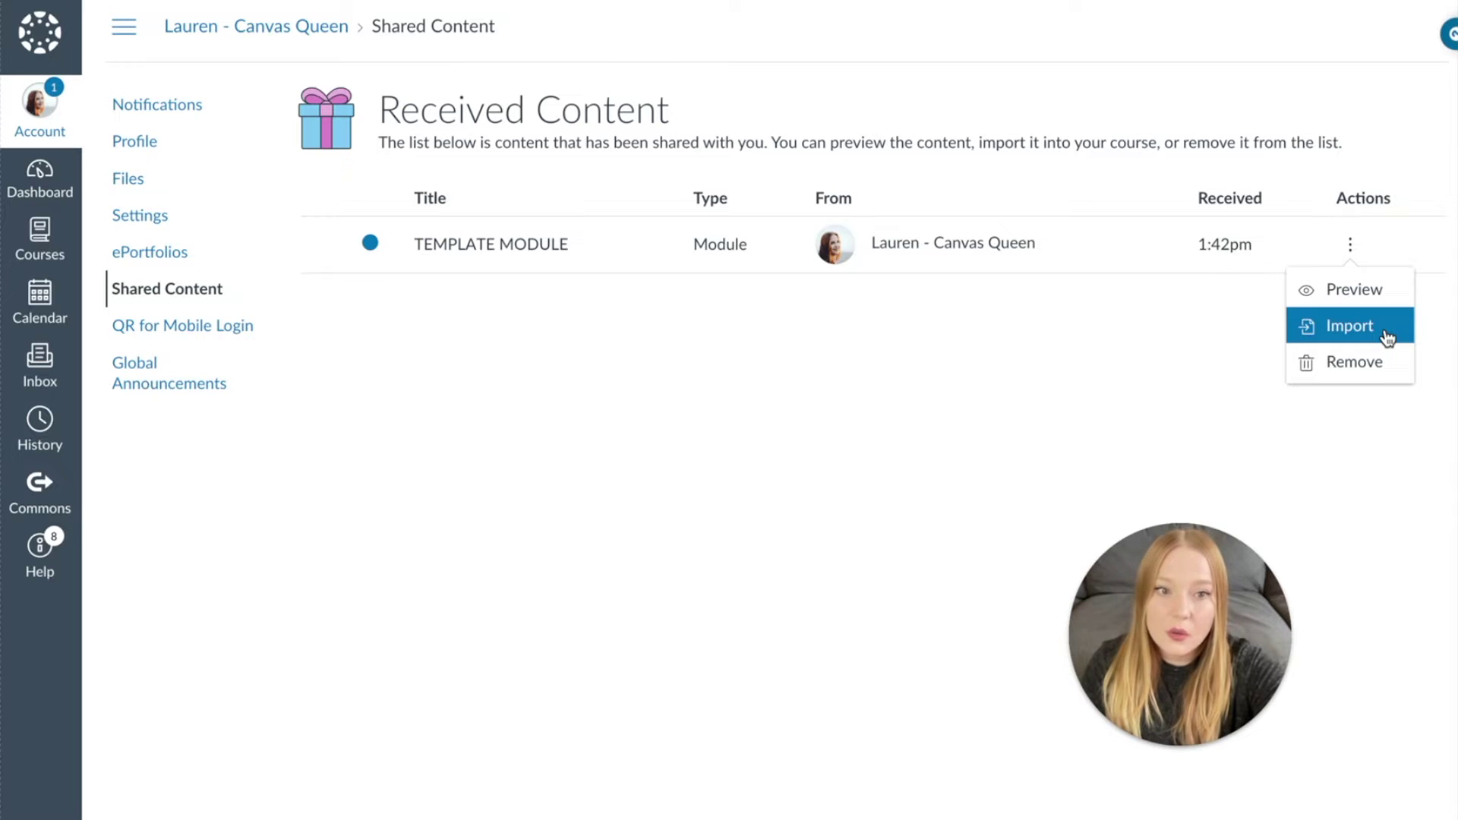
click(1355, 289)
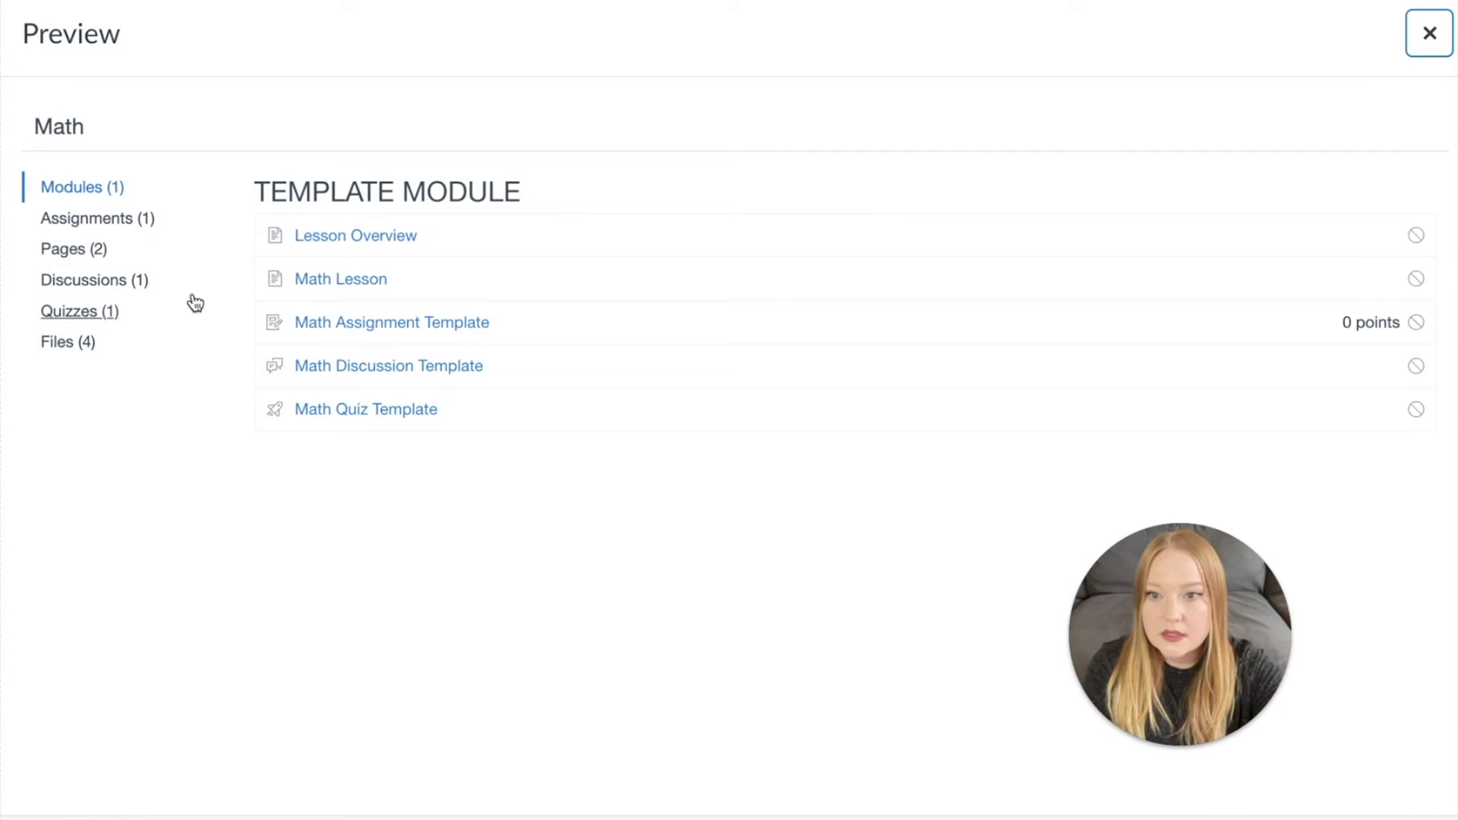
click(407, 236)
scroll(1128, 380, down, 2)
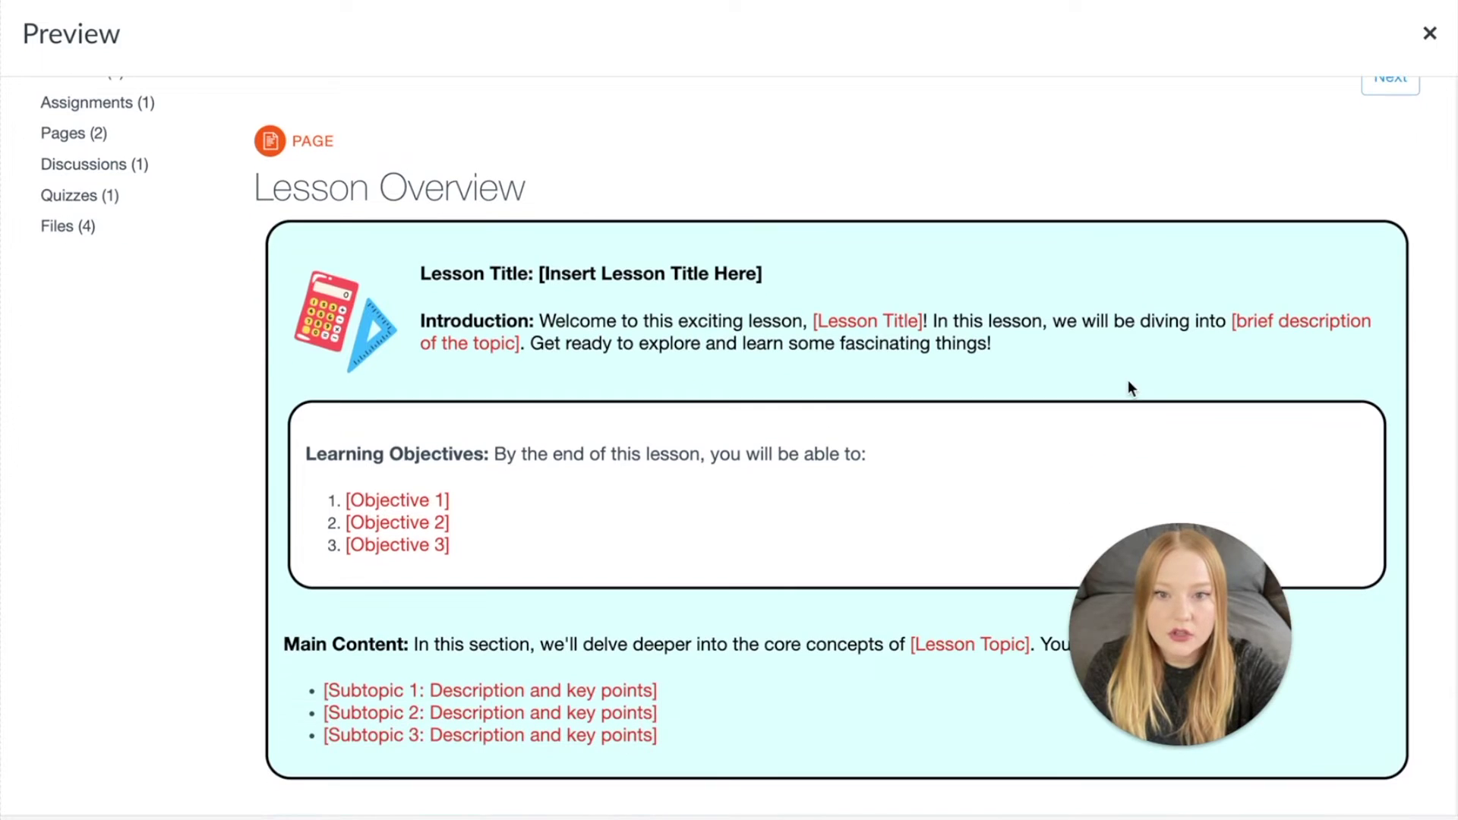
scroll(1393, 157, up, 1)
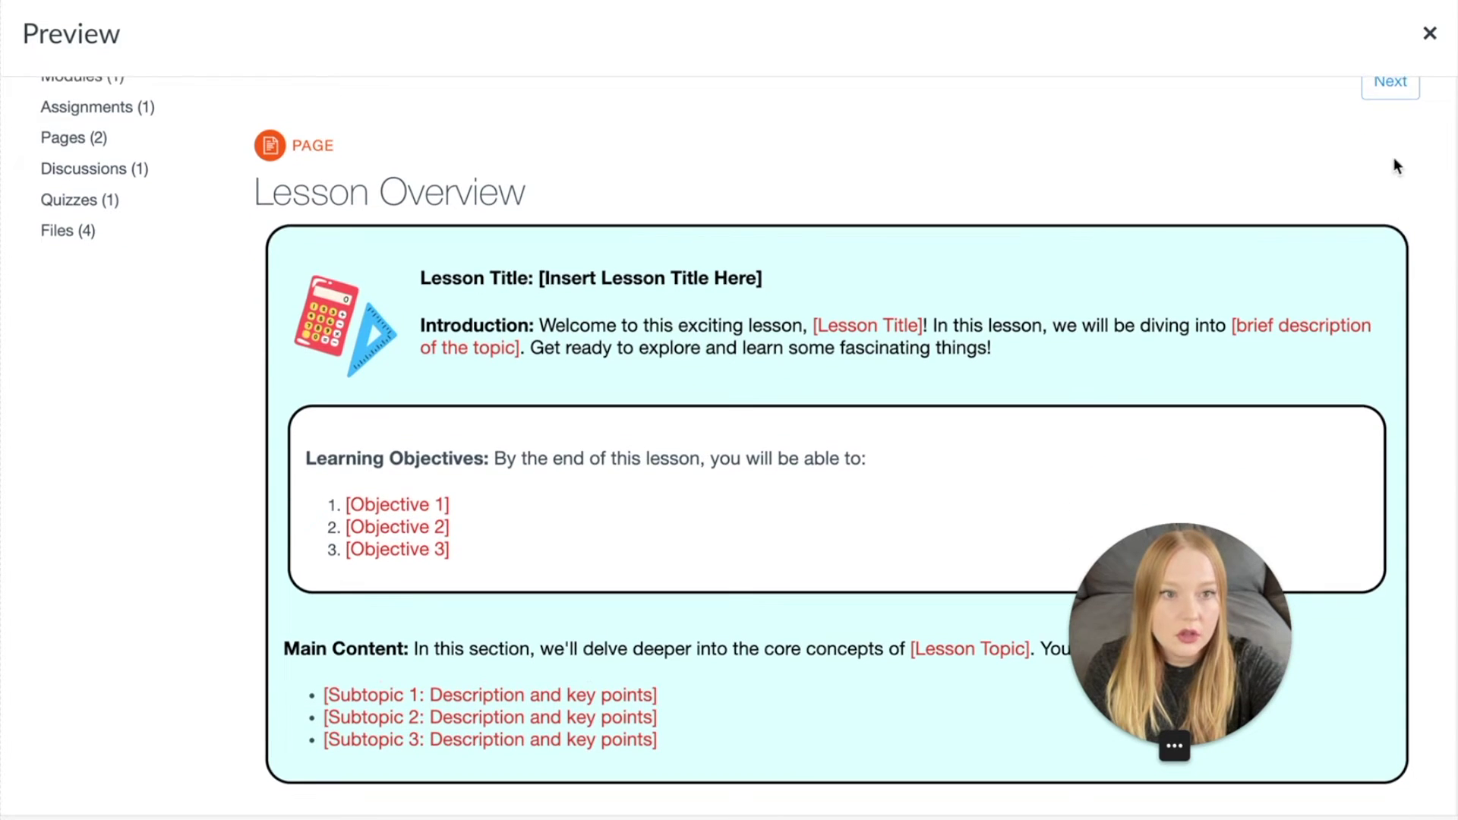
click(1397, 118)
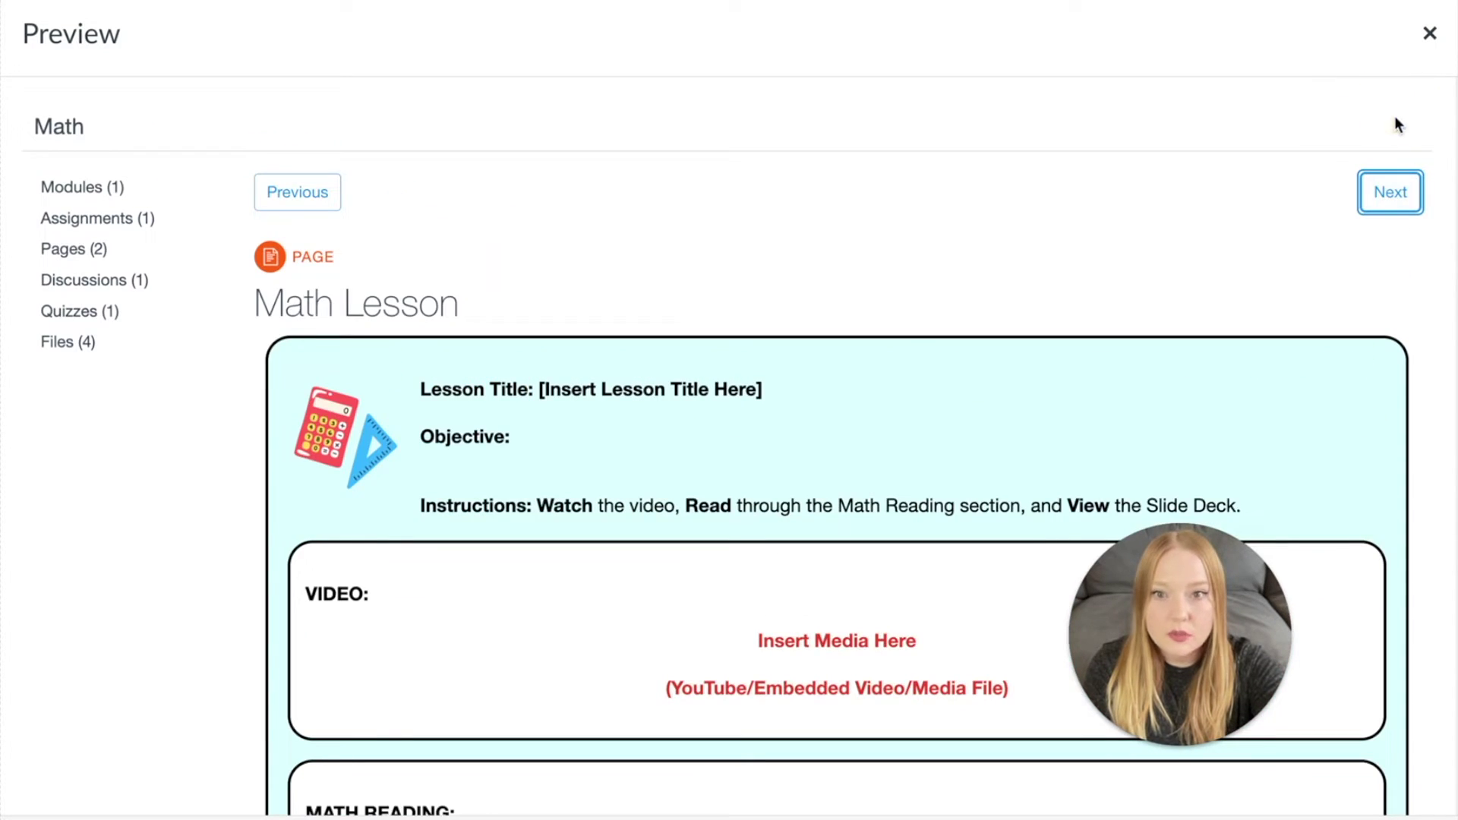
click(1399, 201)
click(1401, 204)
click(1401, 203)
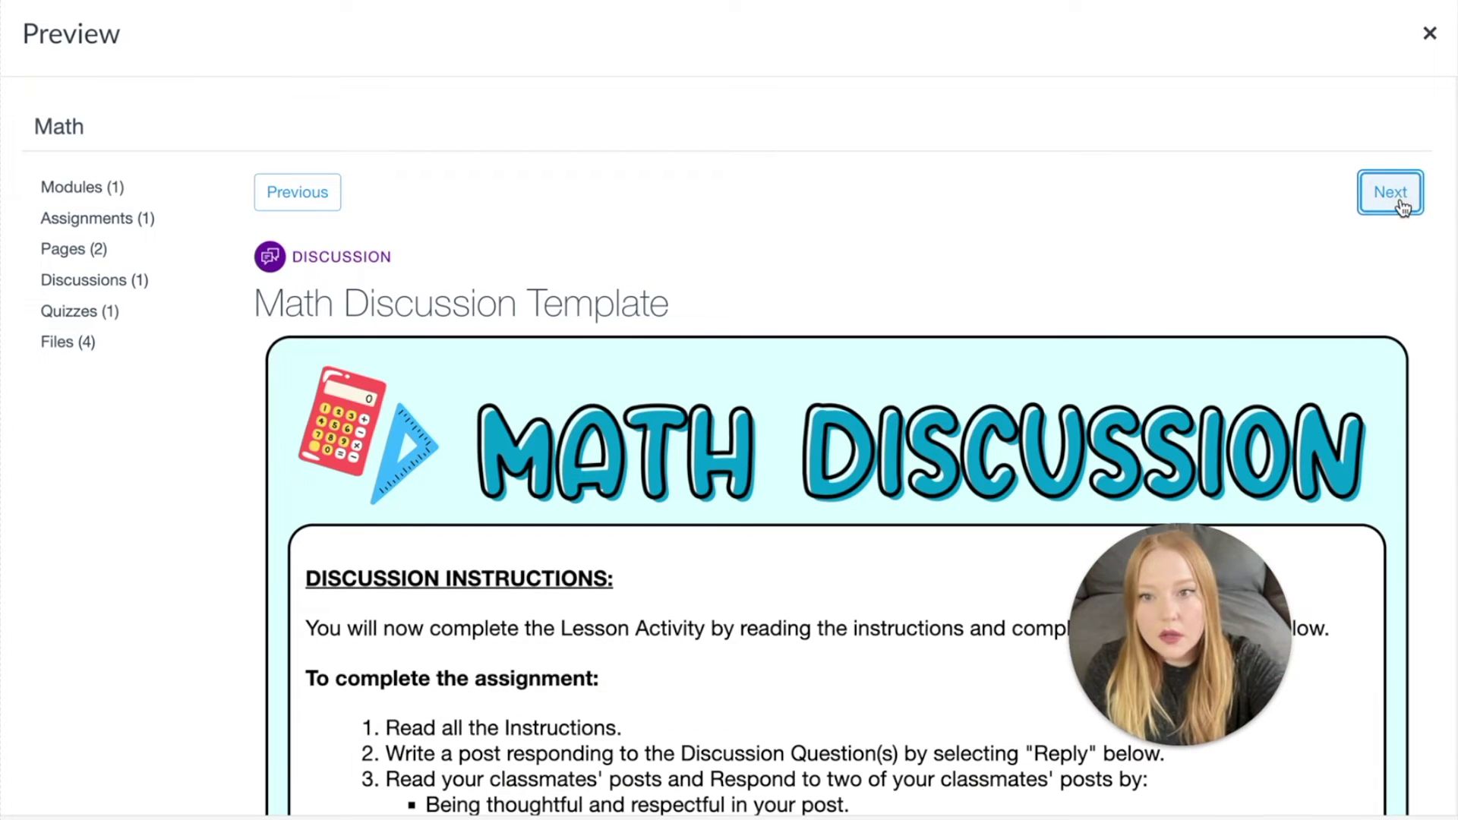
click(1431, 49)
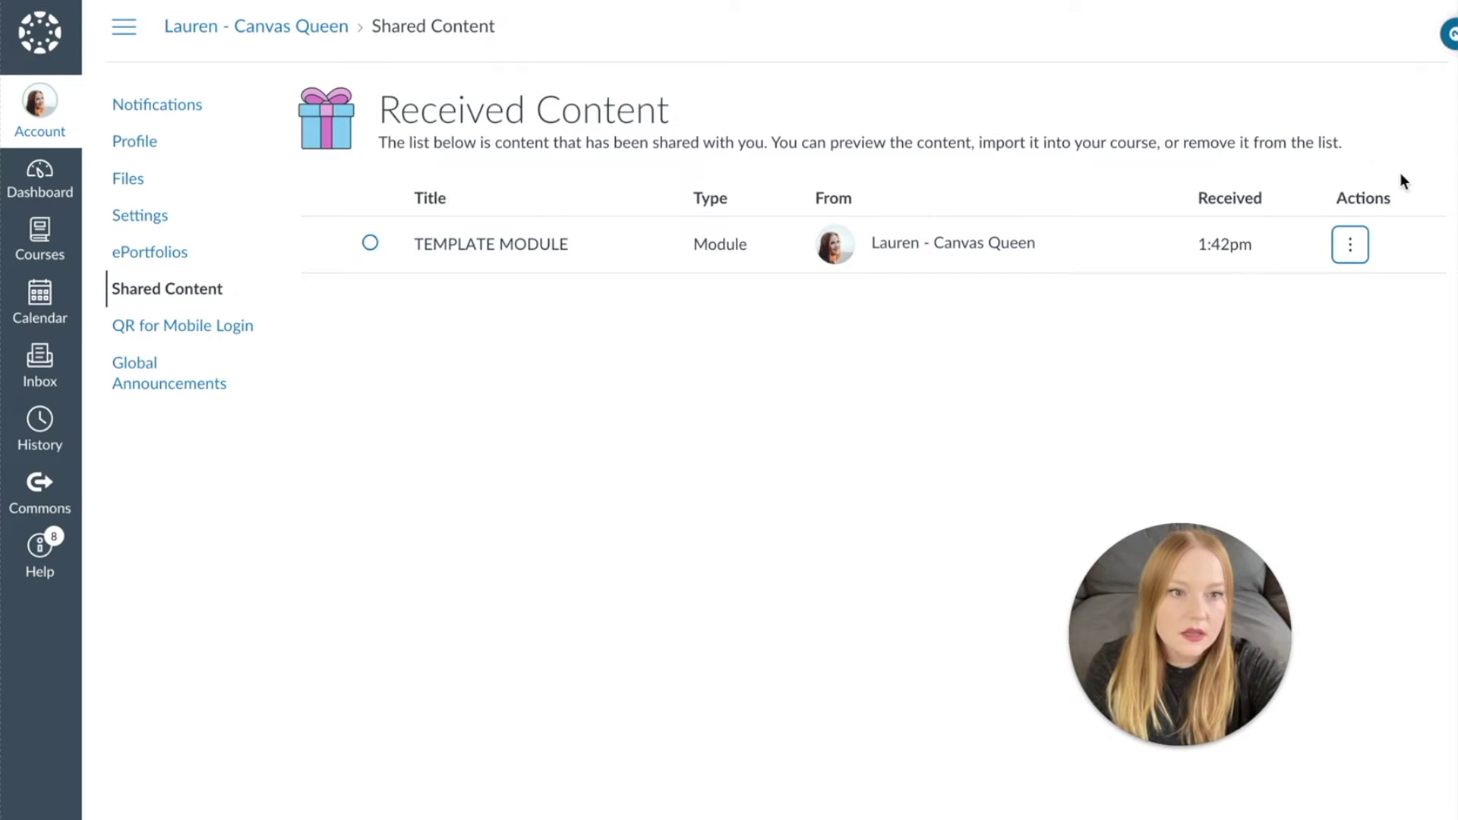
Import the received TEMPLATE MODULE into TEST COURSE, searching the course list for "Test"
click(1349, 247)
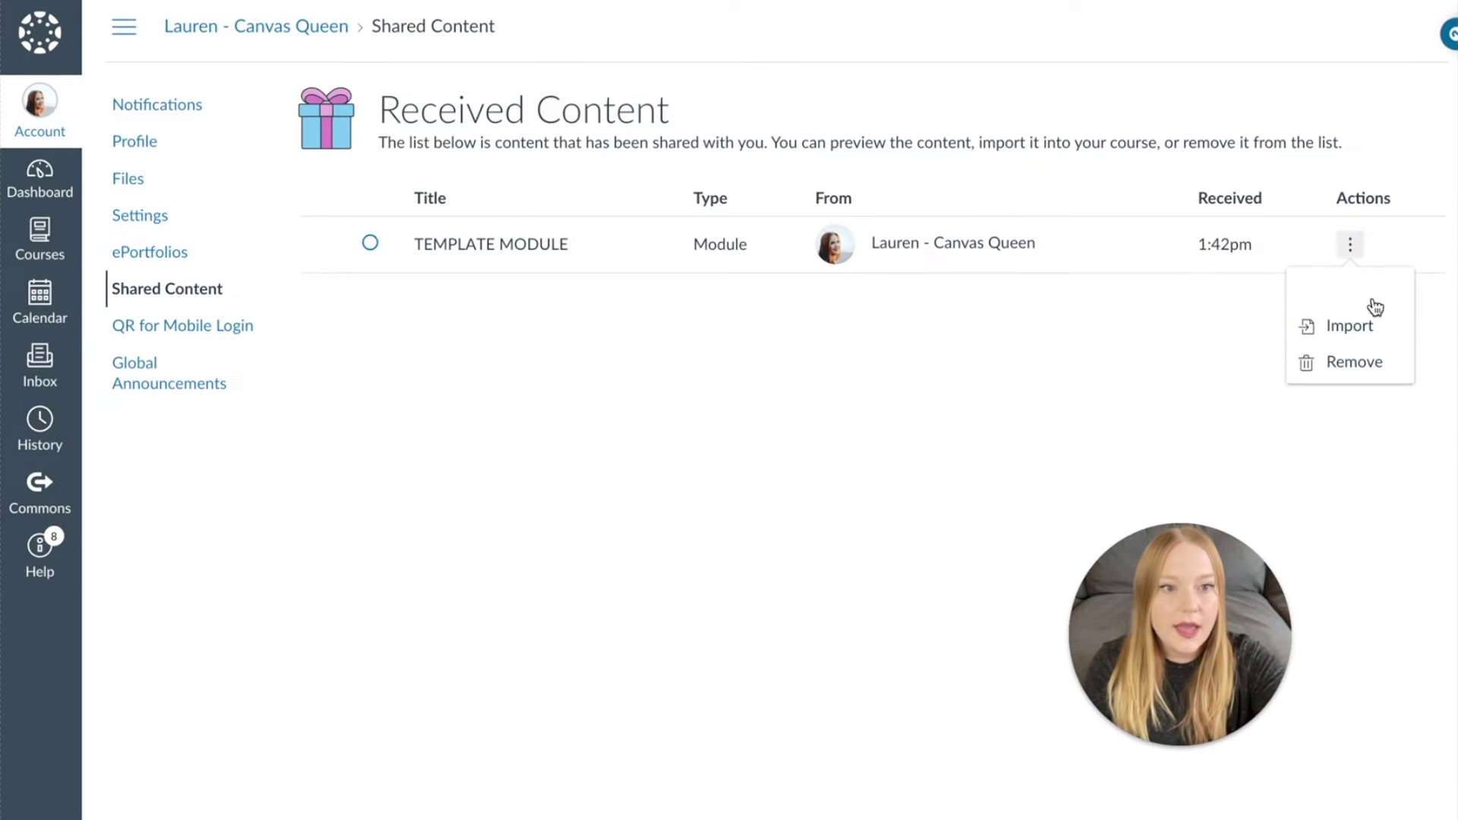
click(1359, 326)
click(1275, 117)
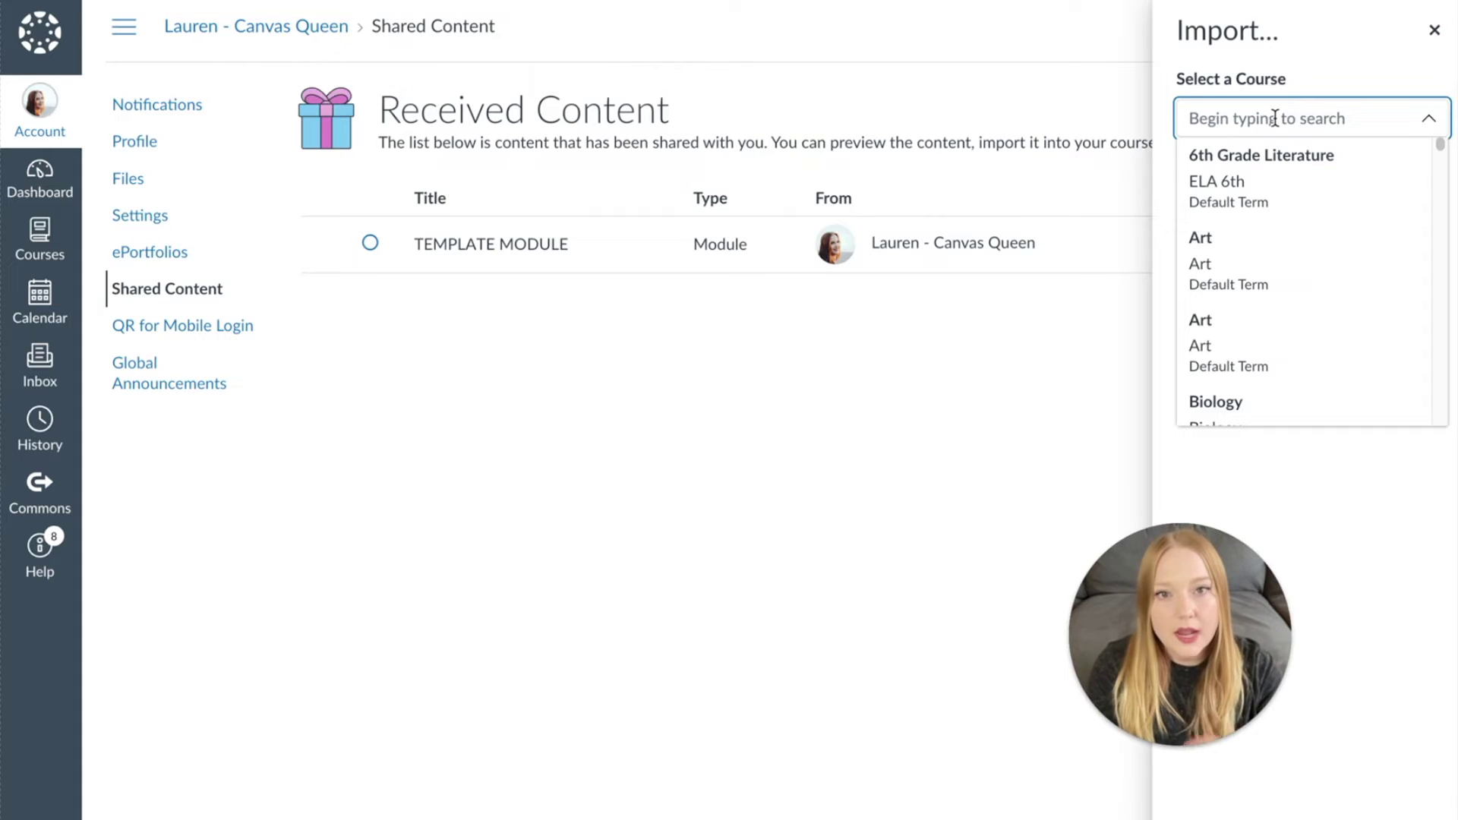
text(demo)
key(BackSpace)
text(Test)
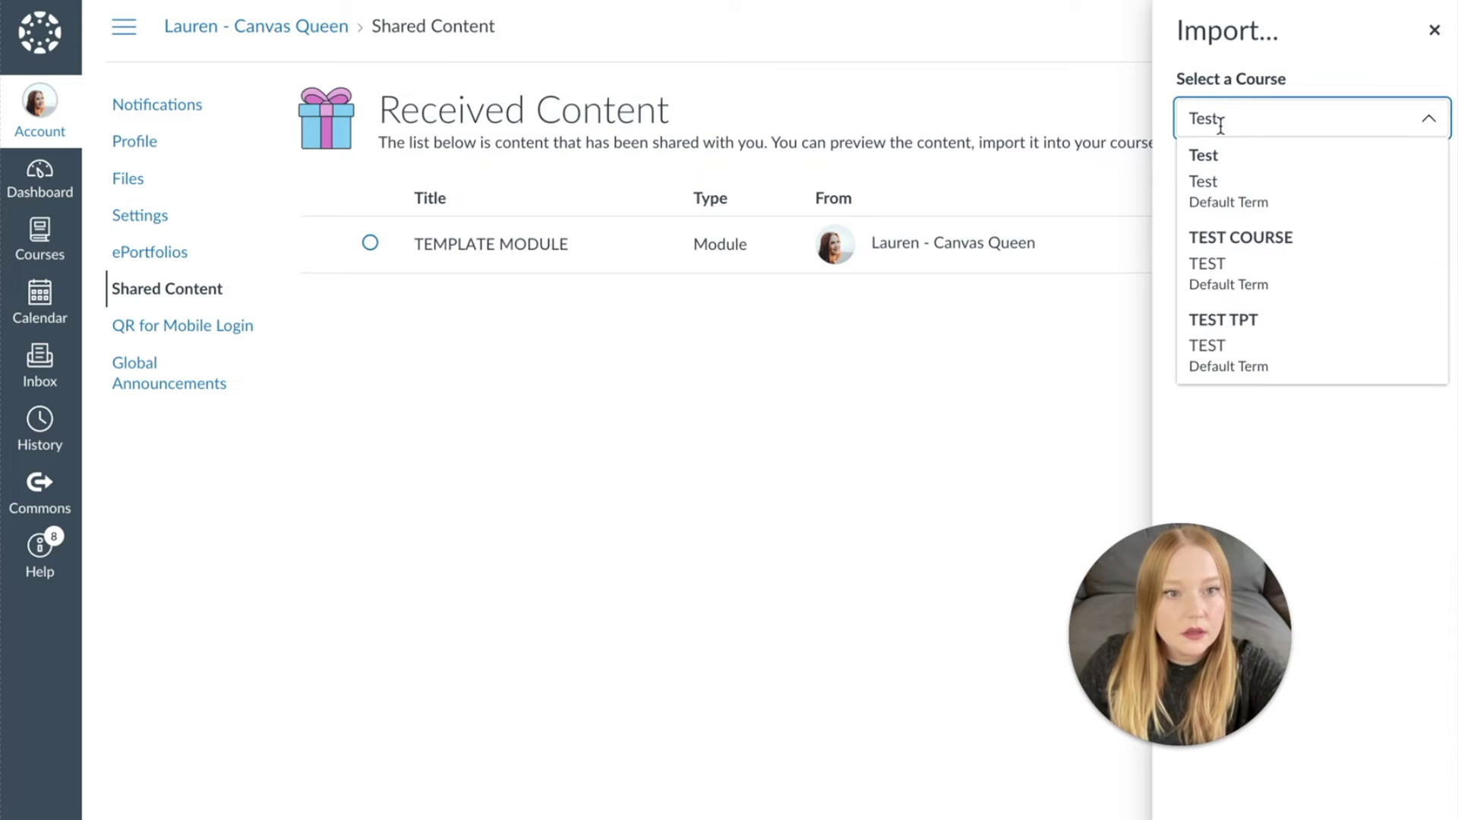
click(1274, 261)
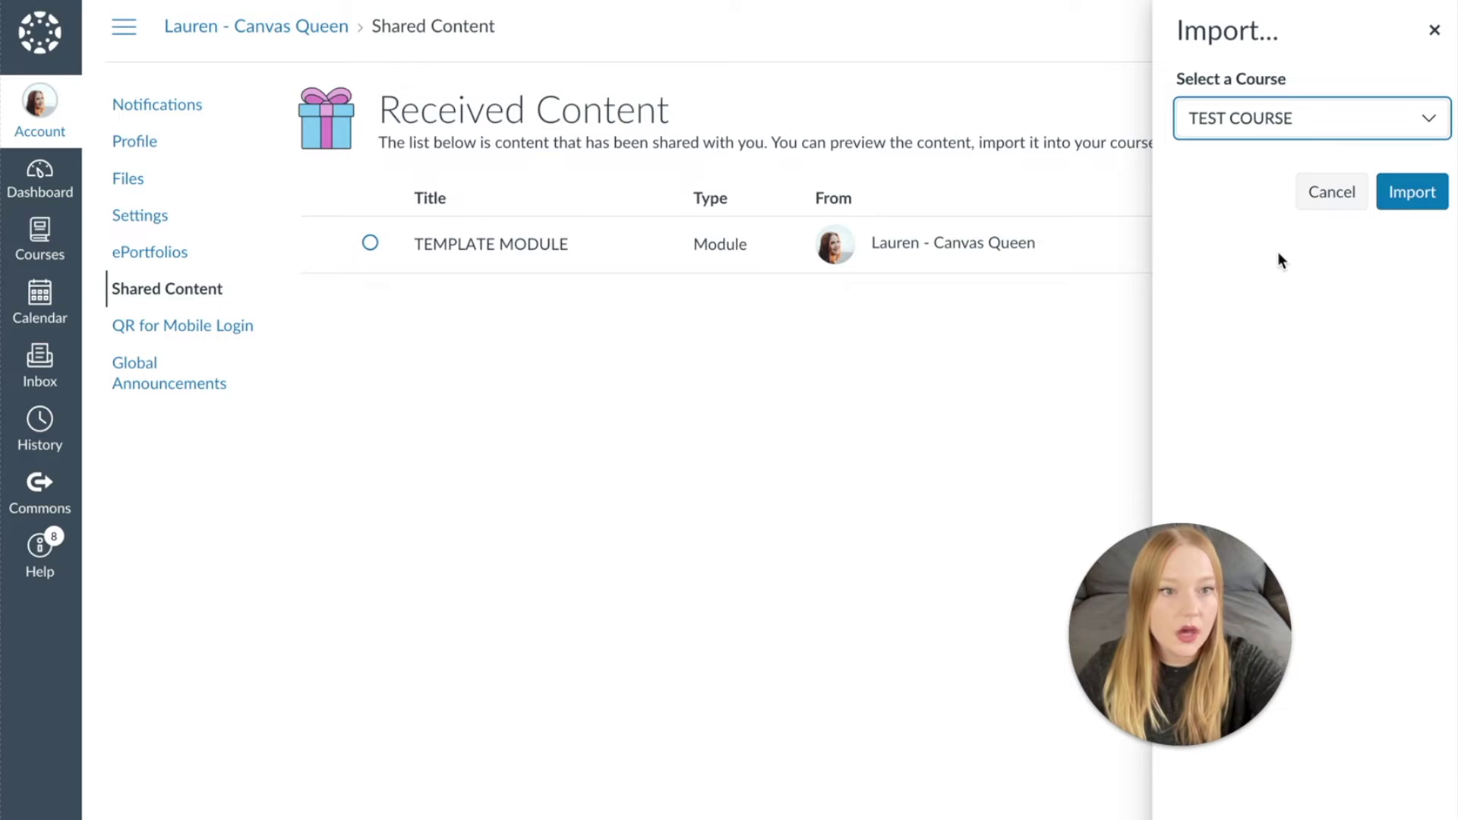
click(1404, 195)
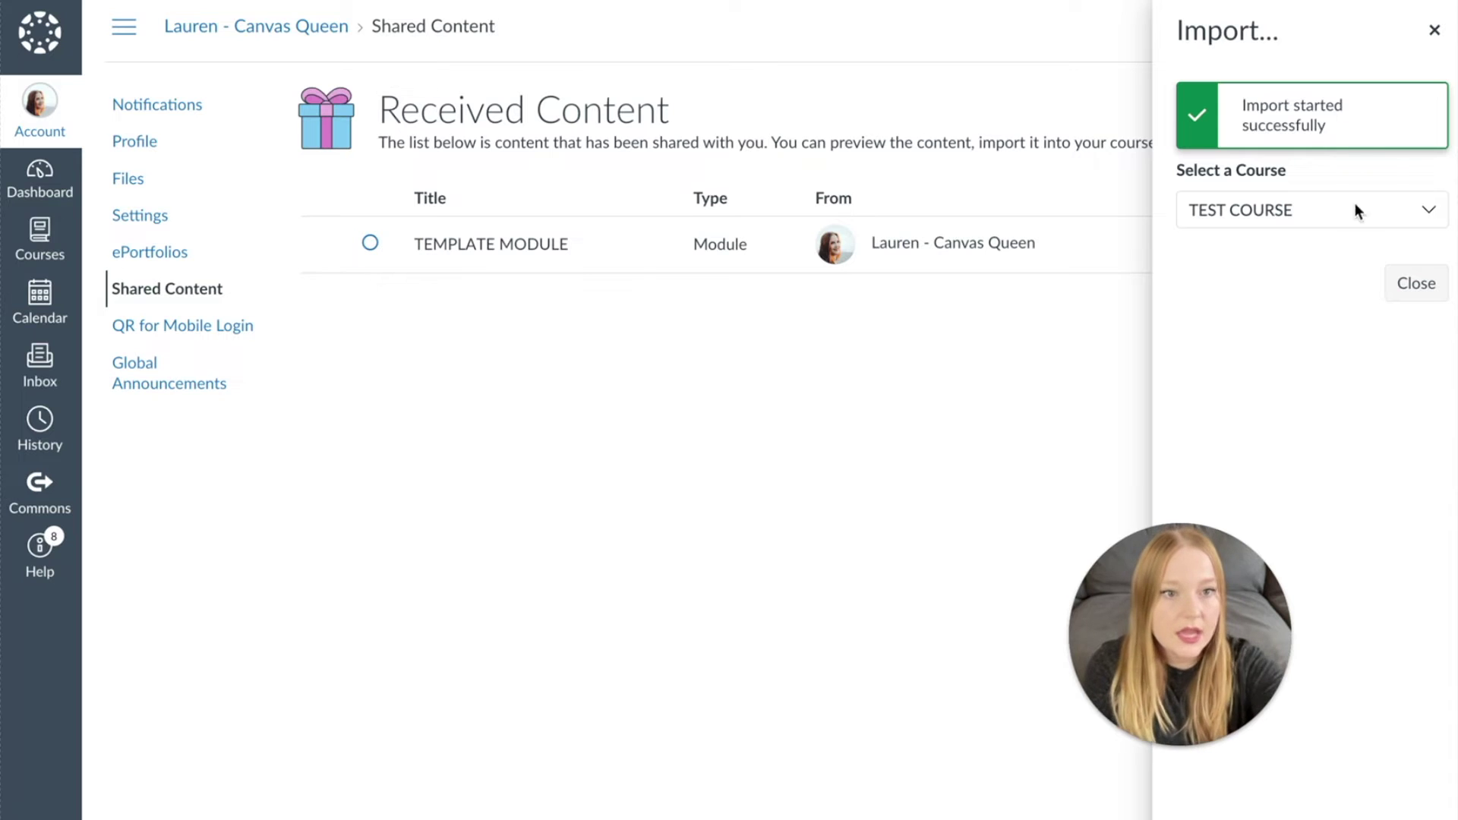
Close the import panel and review the sharing options for the Lesson Overview page in TEMPLATE MODULE
click(1401, 296)
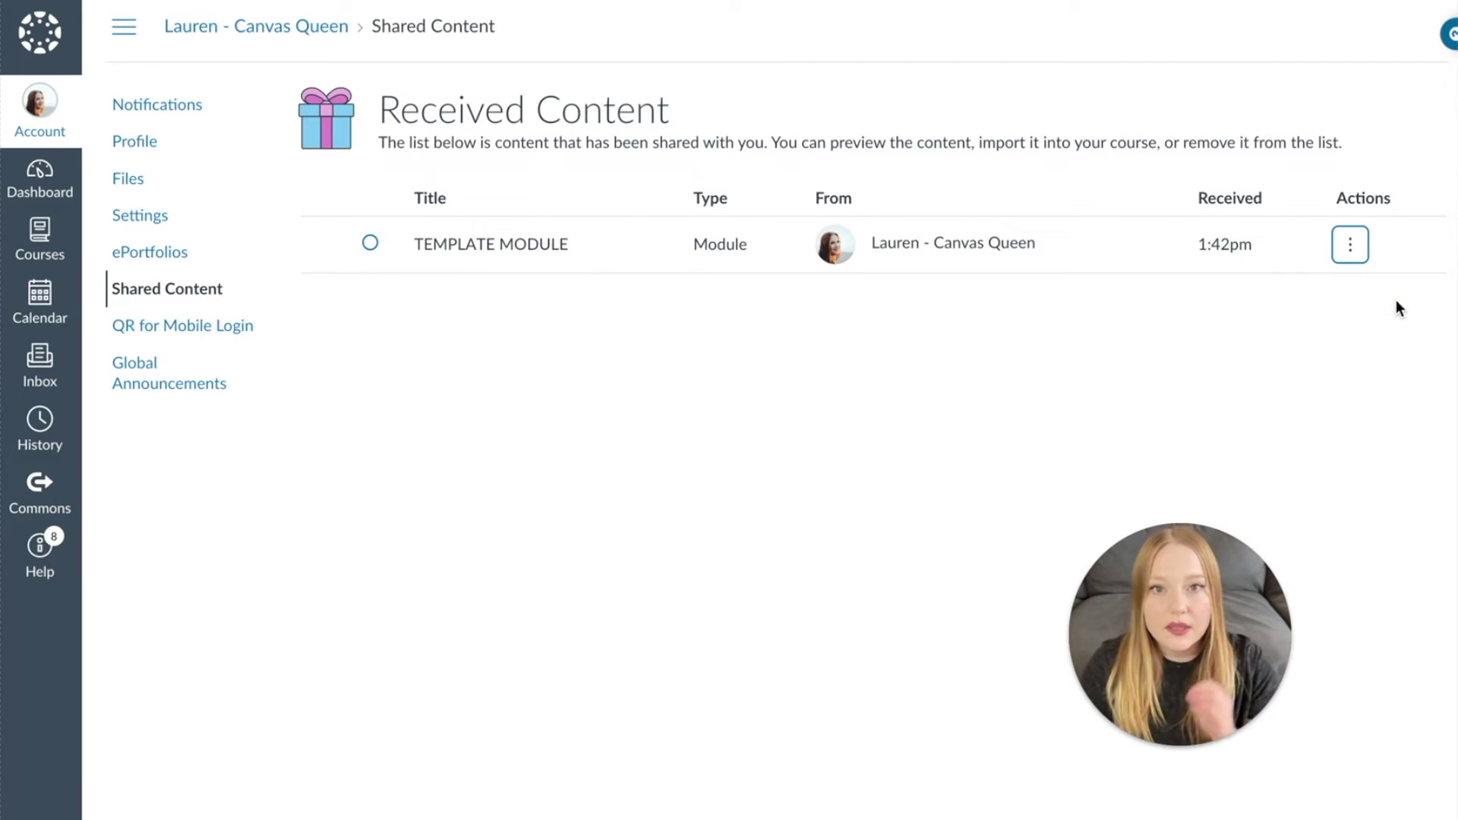
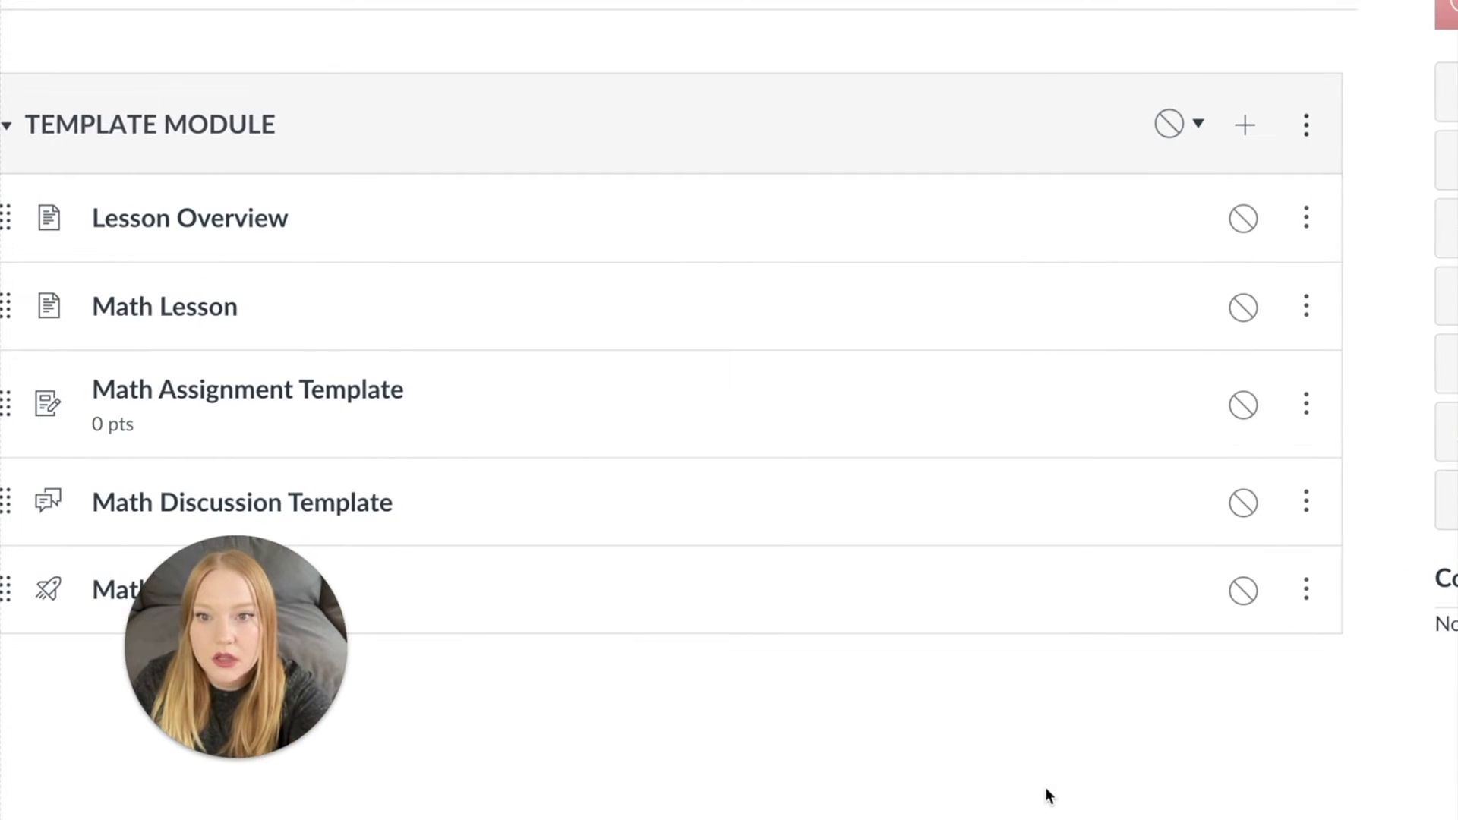
click(1306, 225)
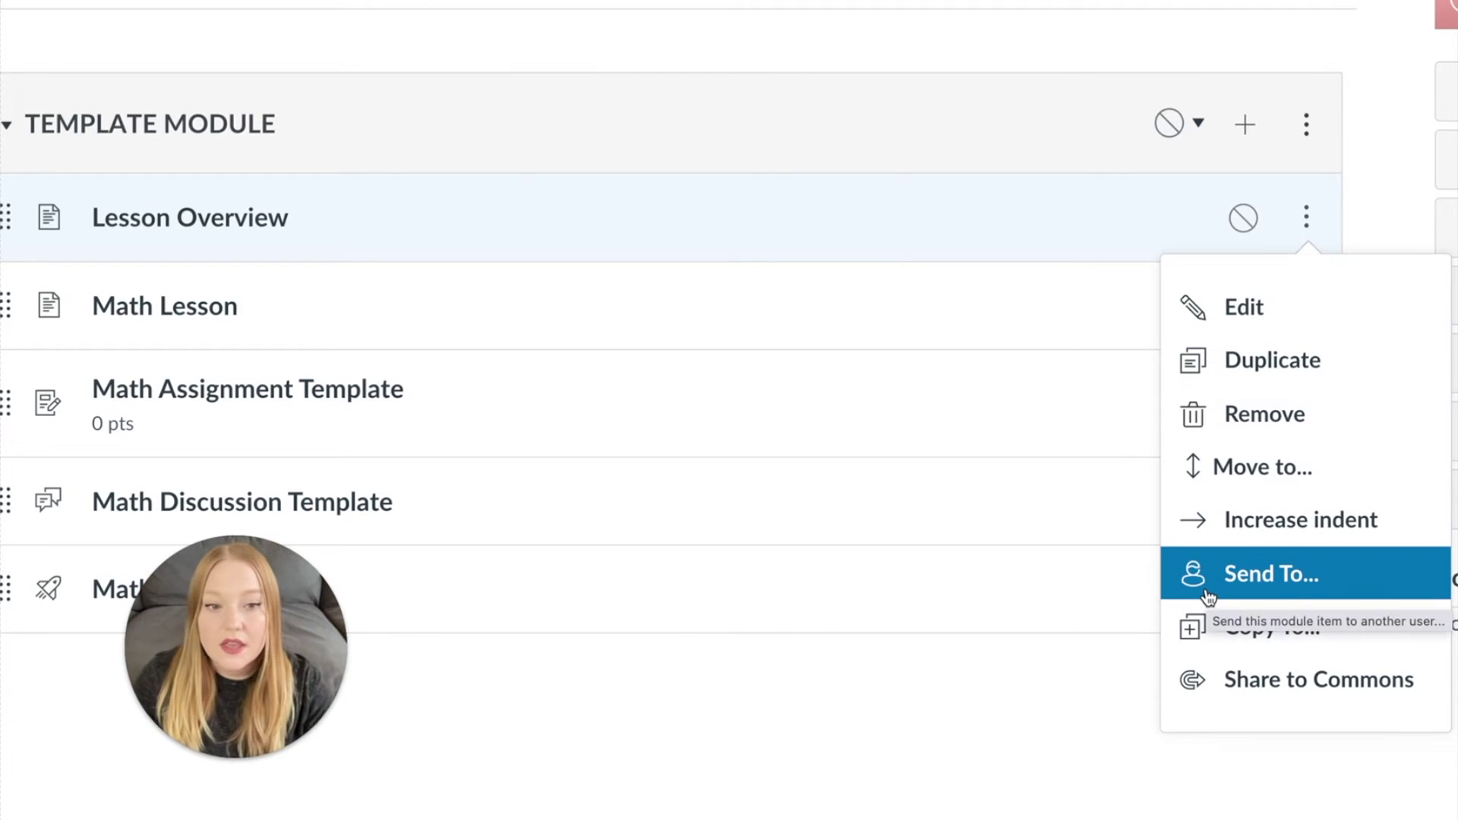
click(782, 762)
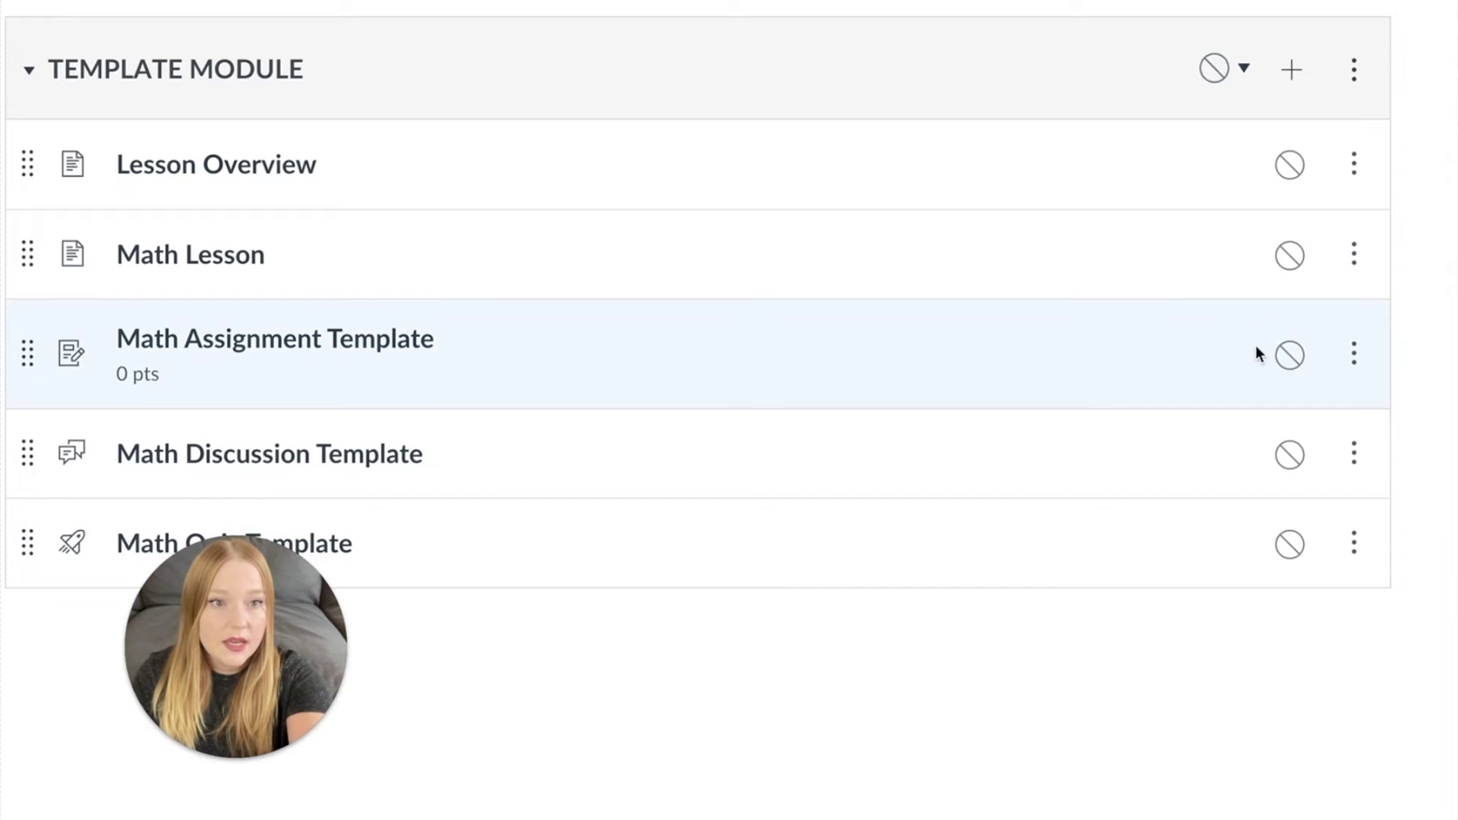
Copy the Lesson Overview page to CANVAS DEMO COURSE, leaving the optional target module unselected
click(1350, 173)
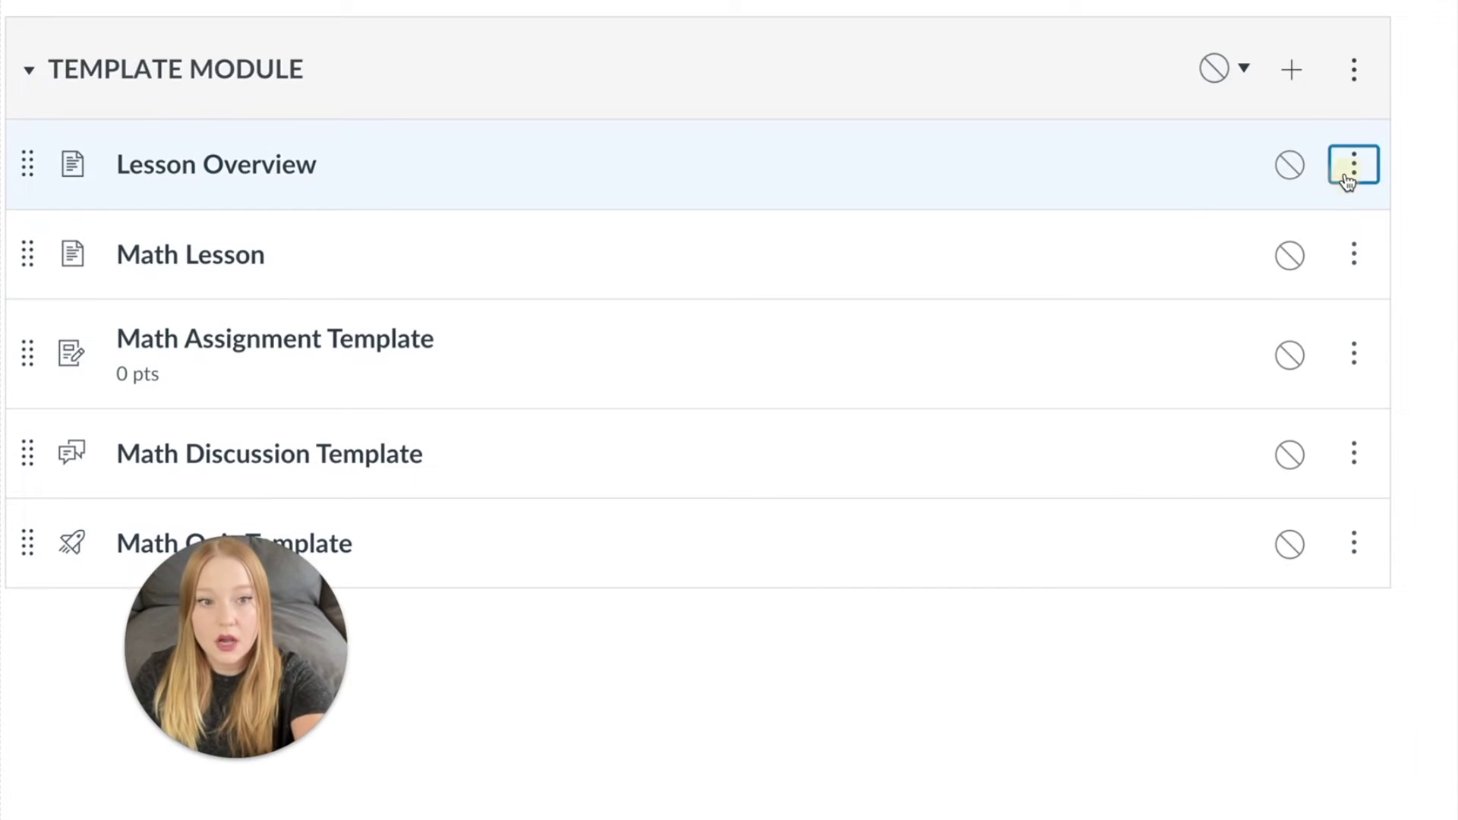
click(1335, 581)
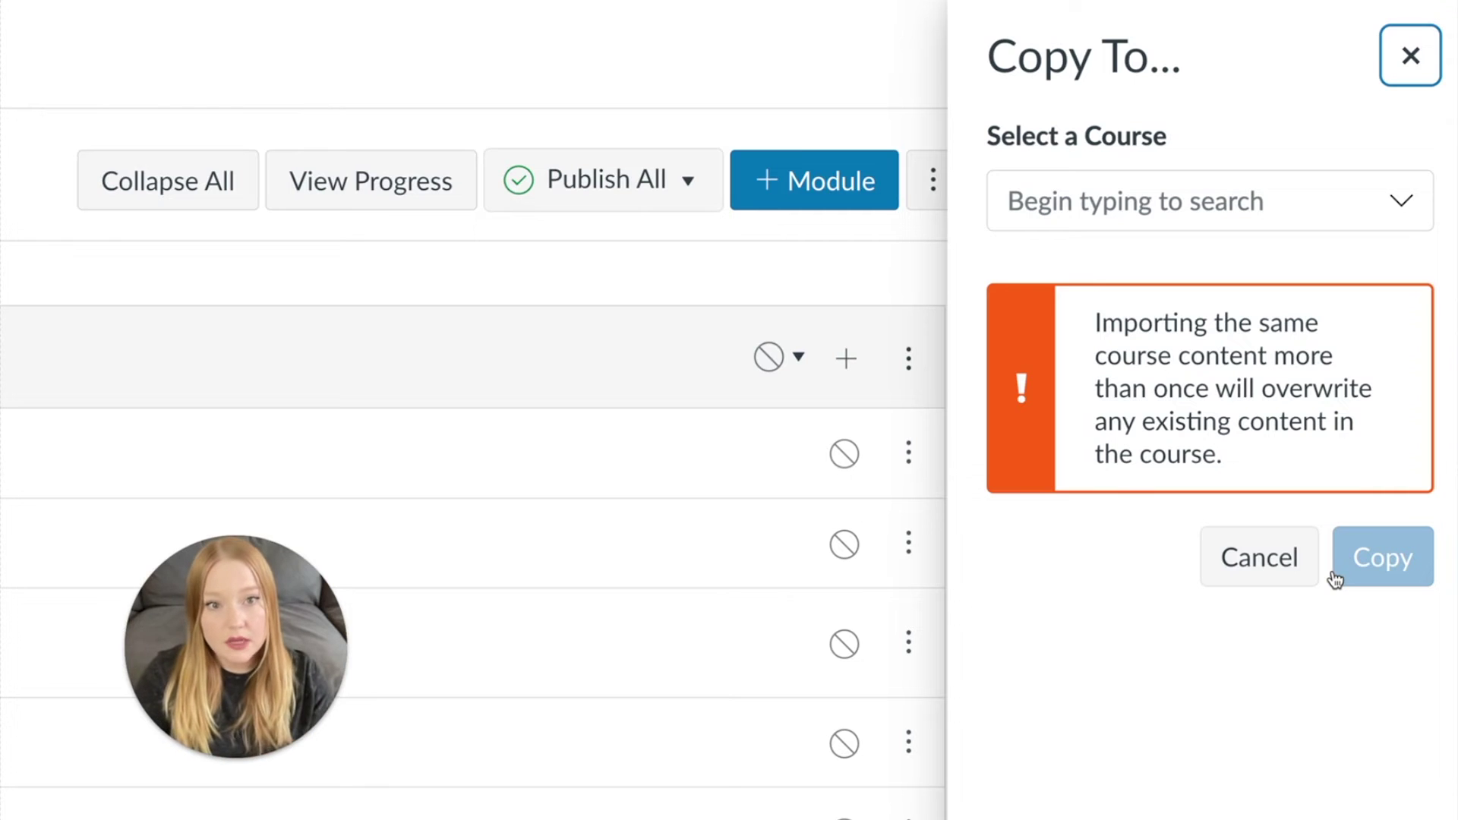
click(1244, 207)
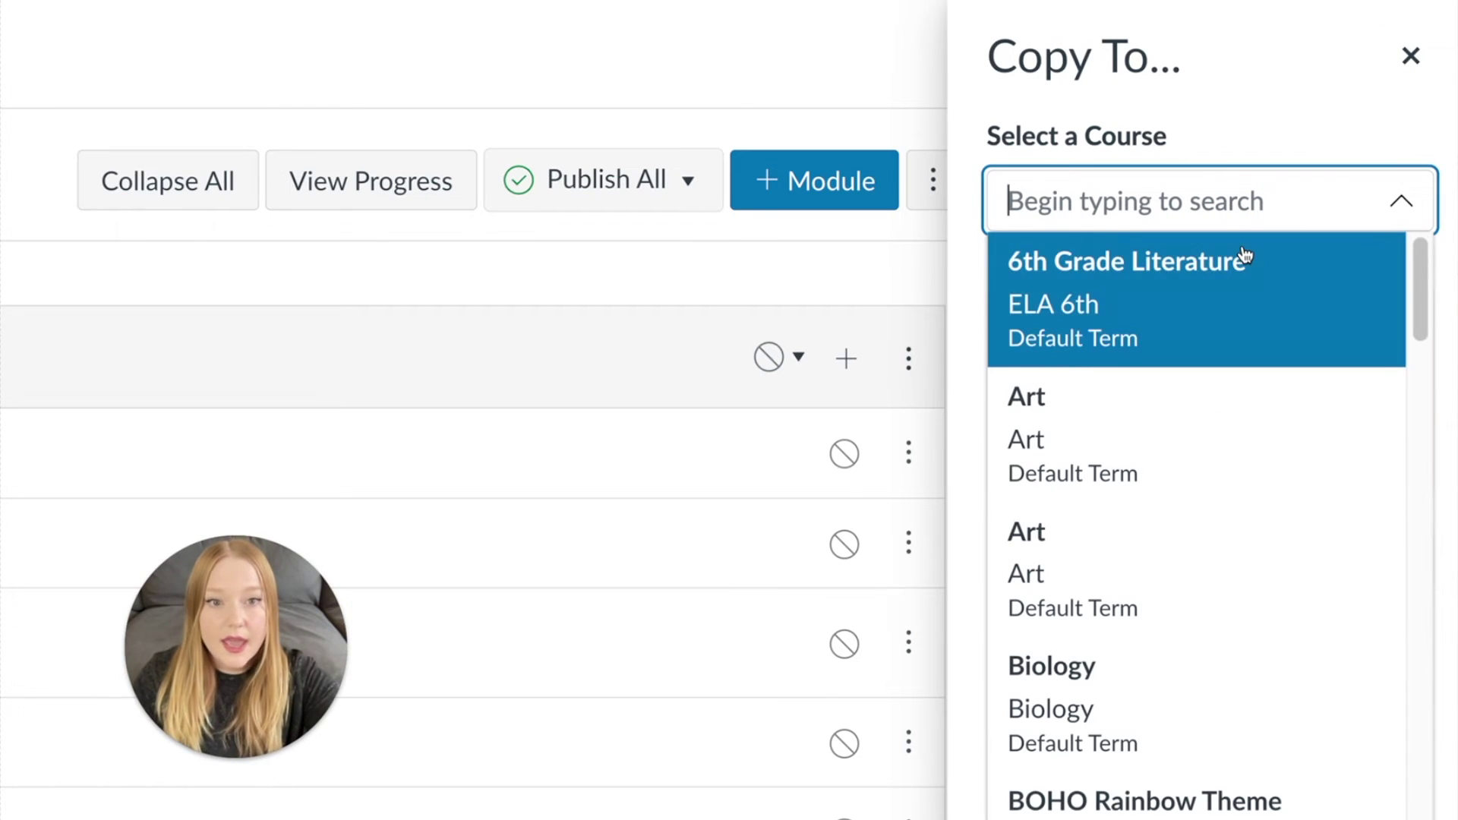
scroll(1203, 442, down, 10)
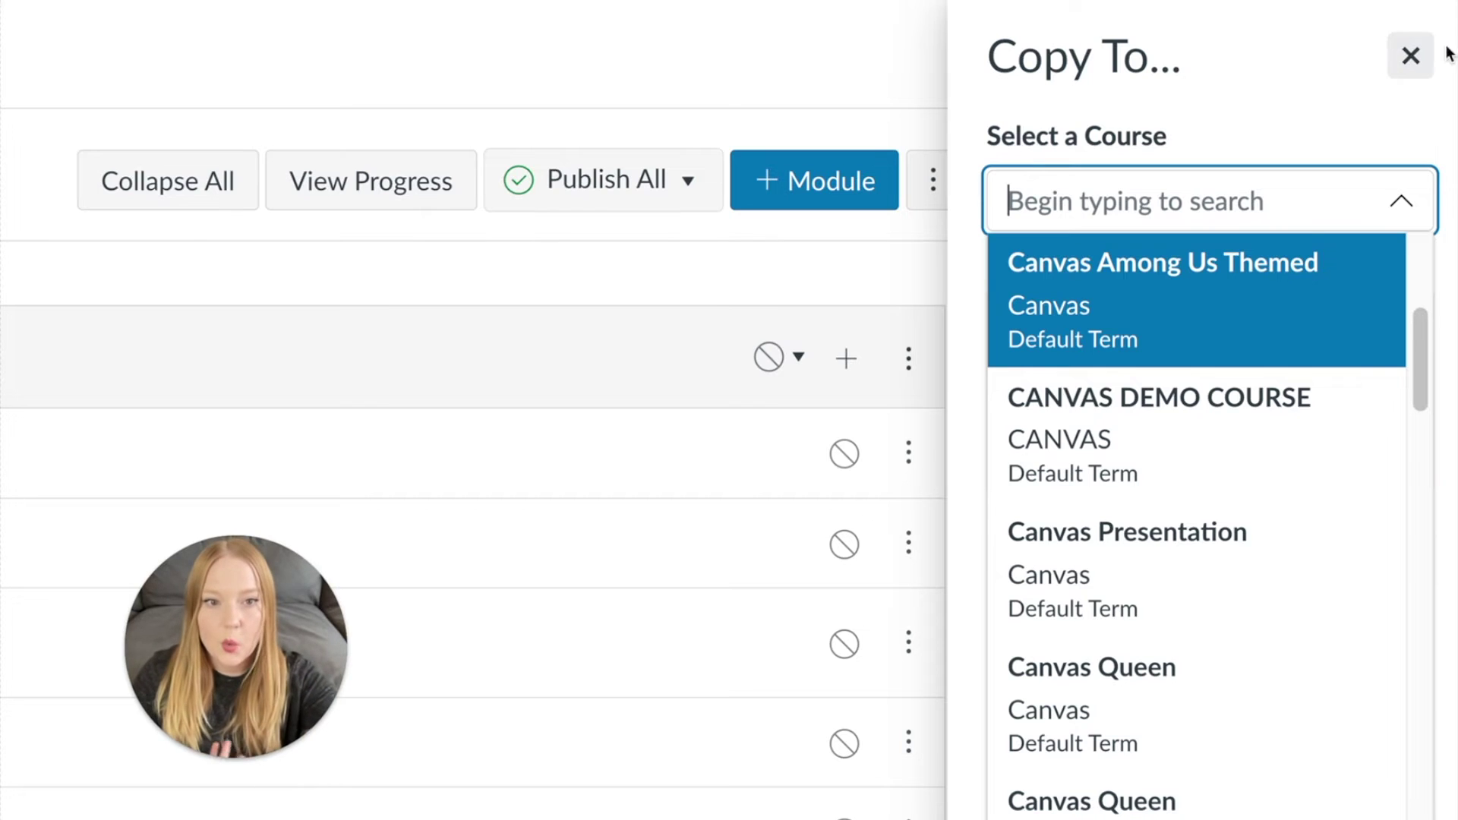
click(1254, 462)
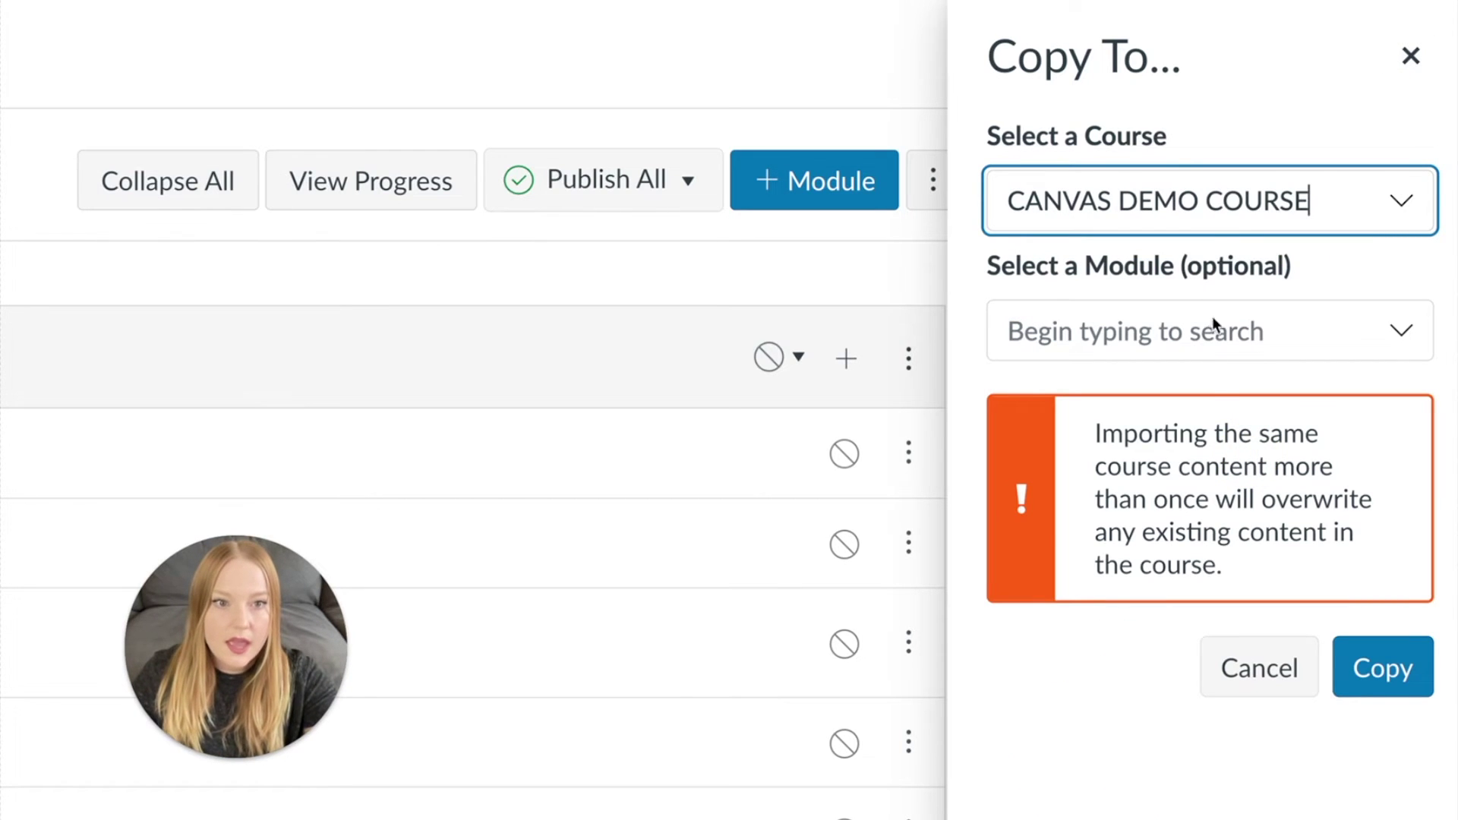
click(1218, 345)
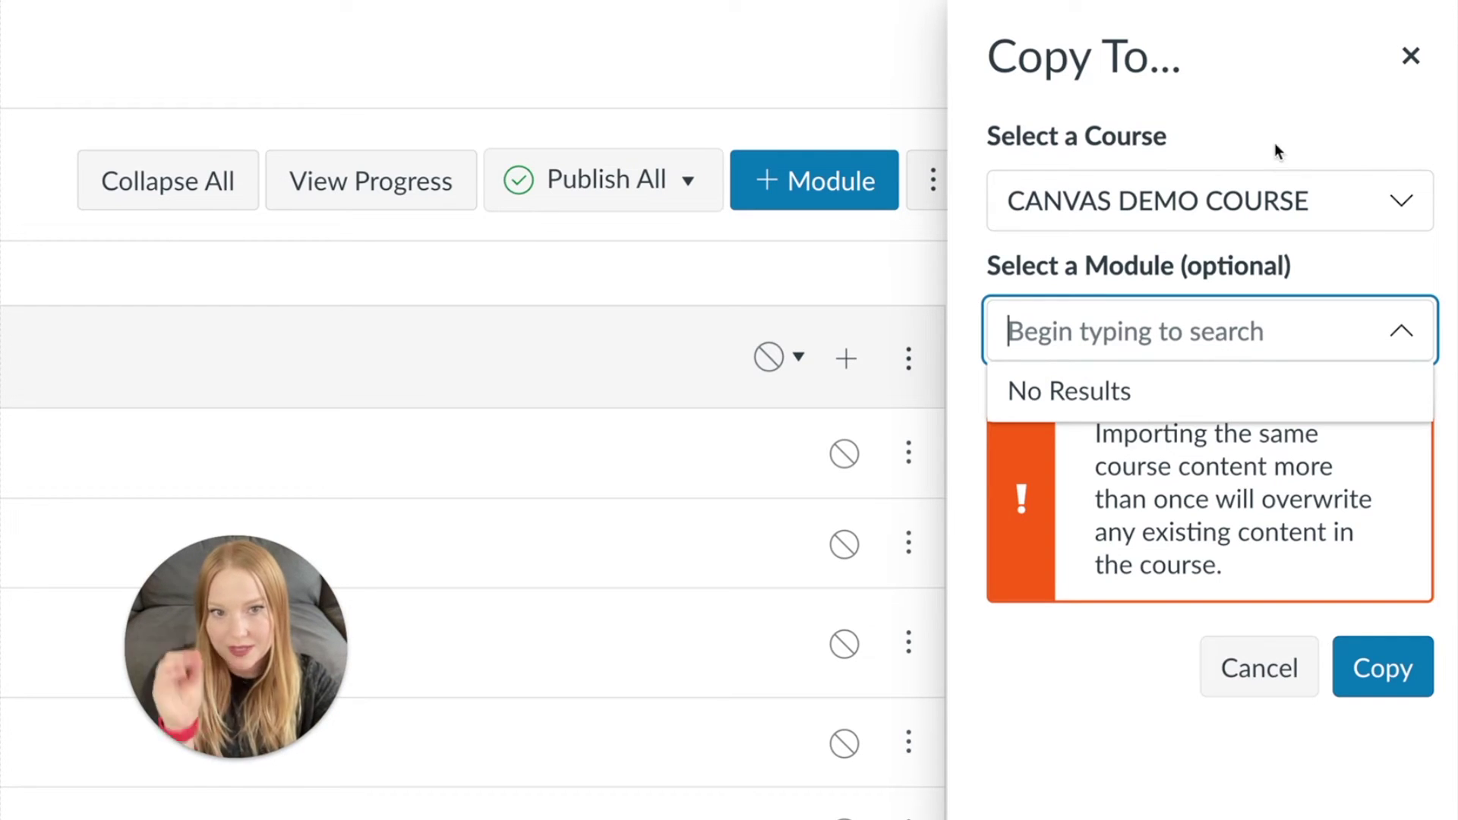
click(1340, 273)
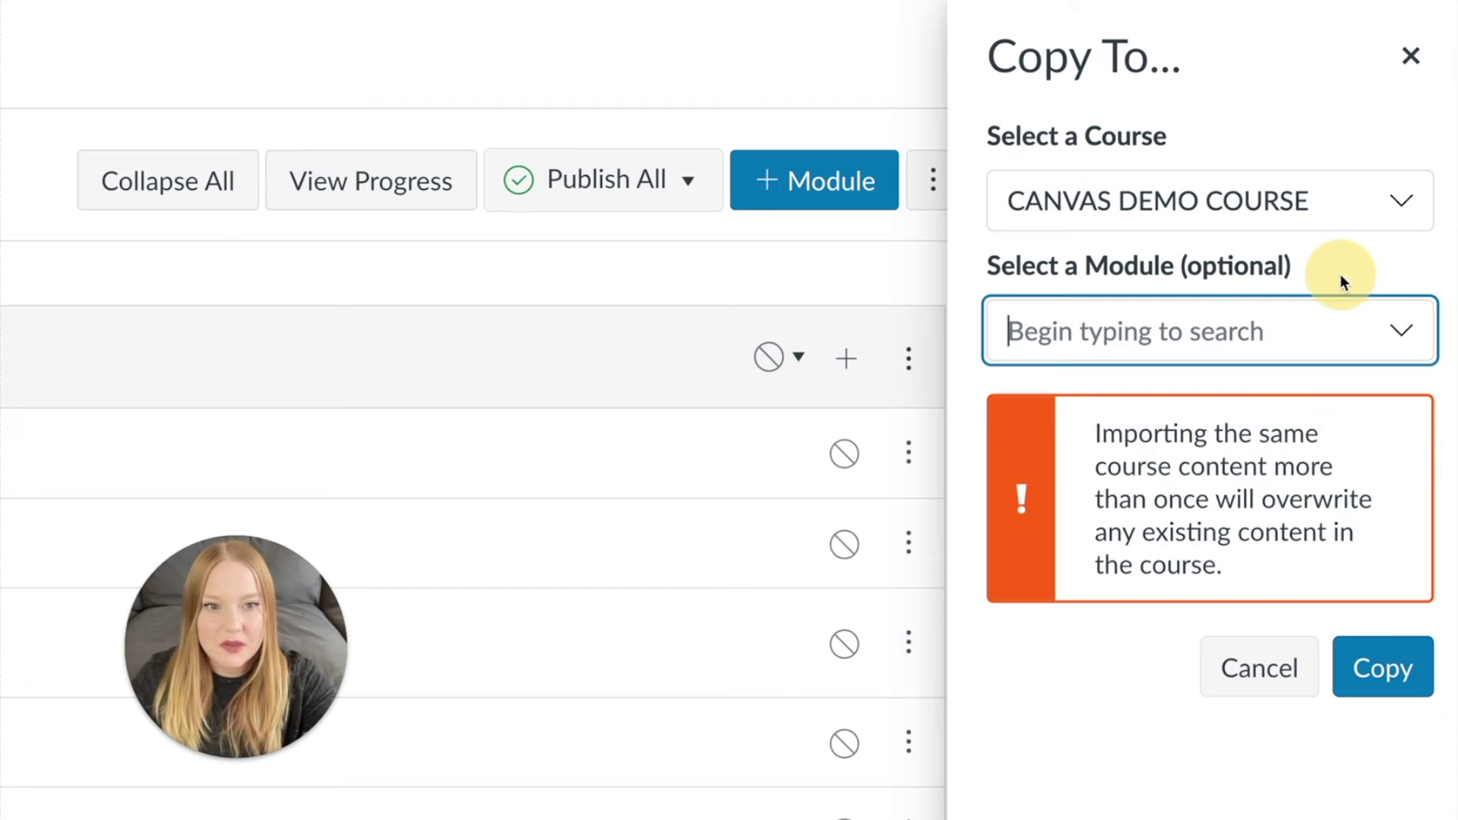
click(1381, 684)
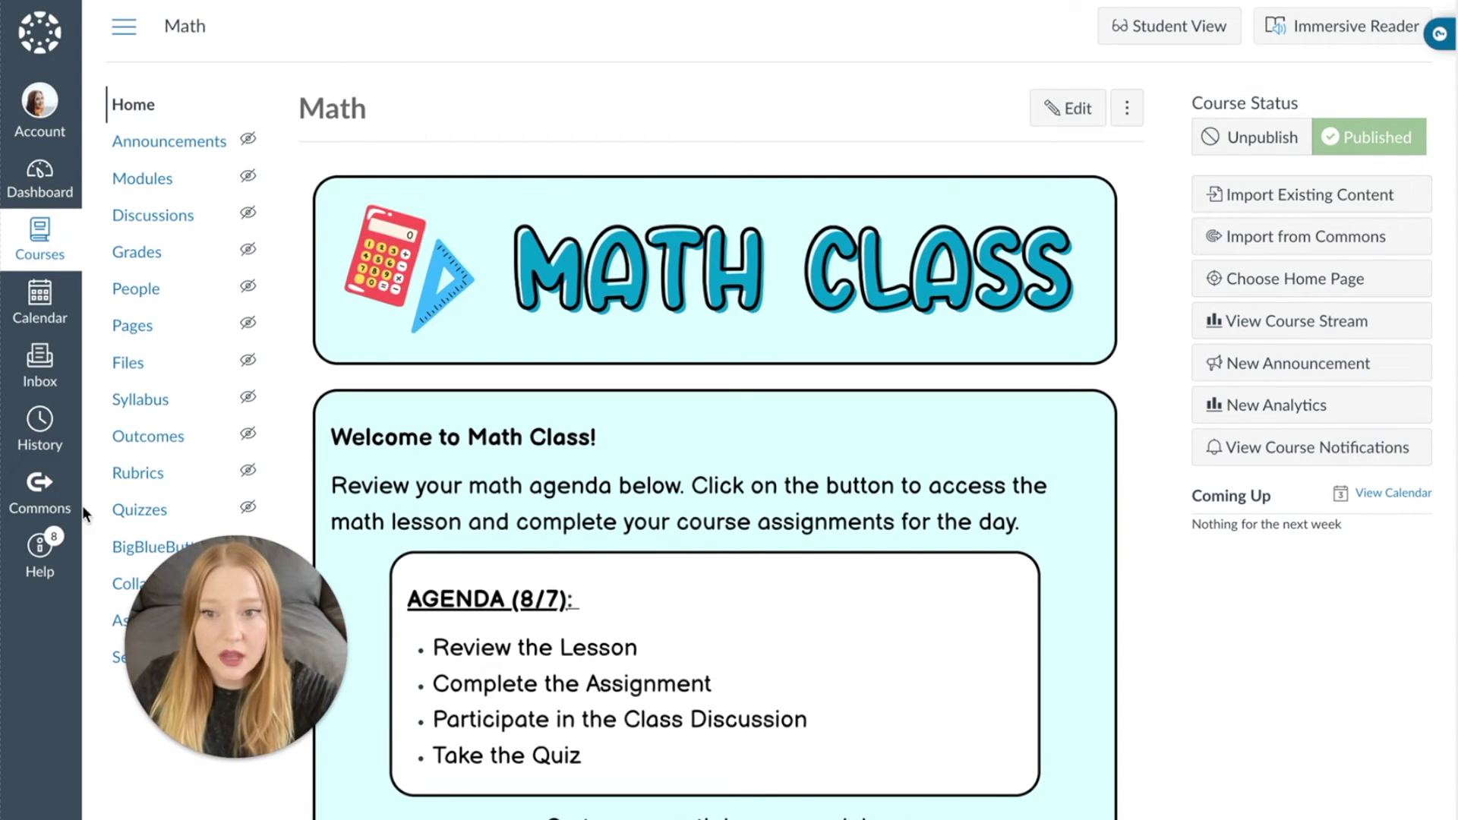
Open Commons and search its shared resources for "Canvas queen"
click(39, 490)
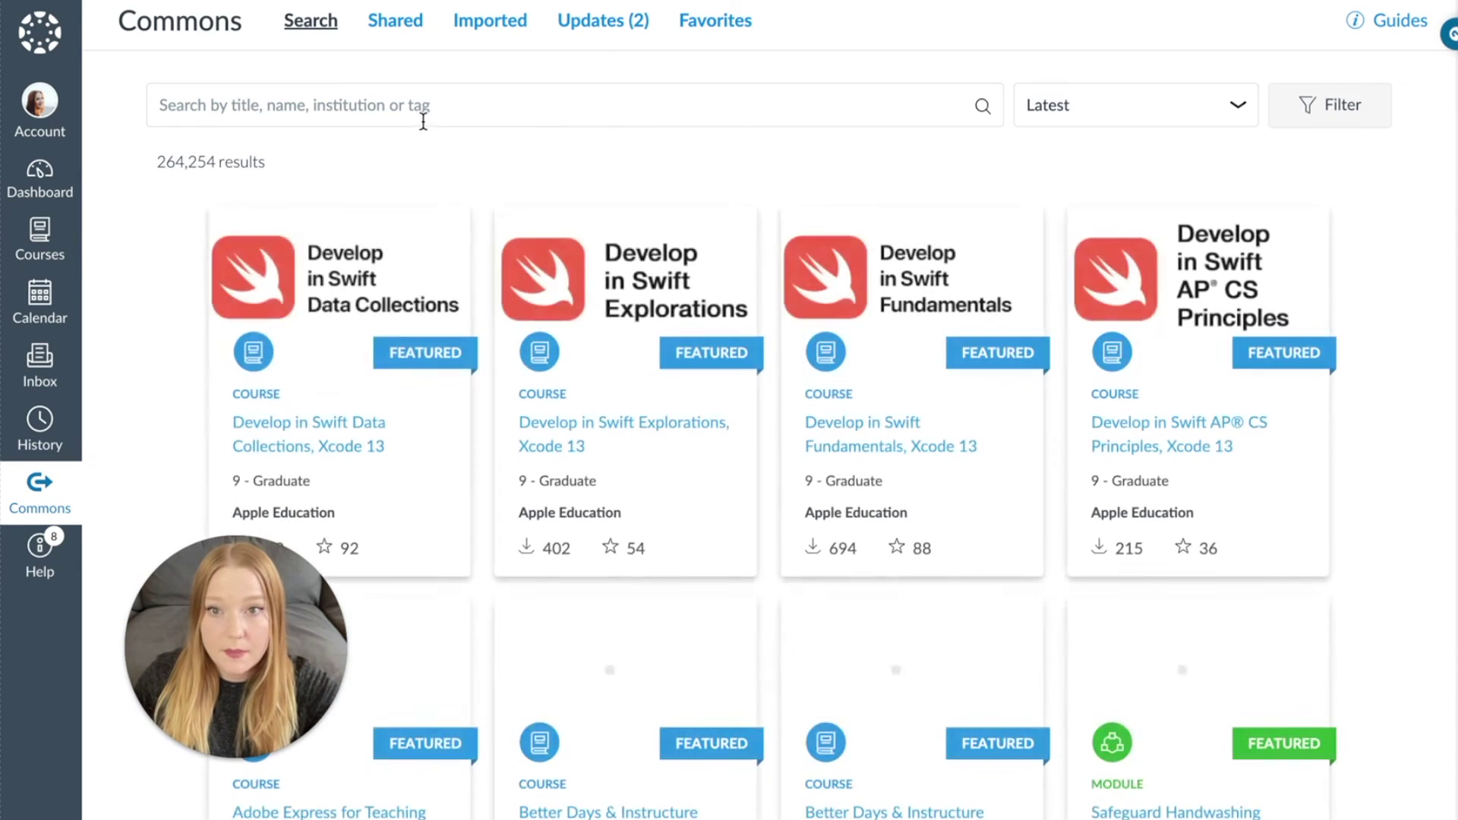
click(423, 120)
text(cal)
key(BackSpace)
key(BackSpace)
click(368, 161)
click(367, 161)
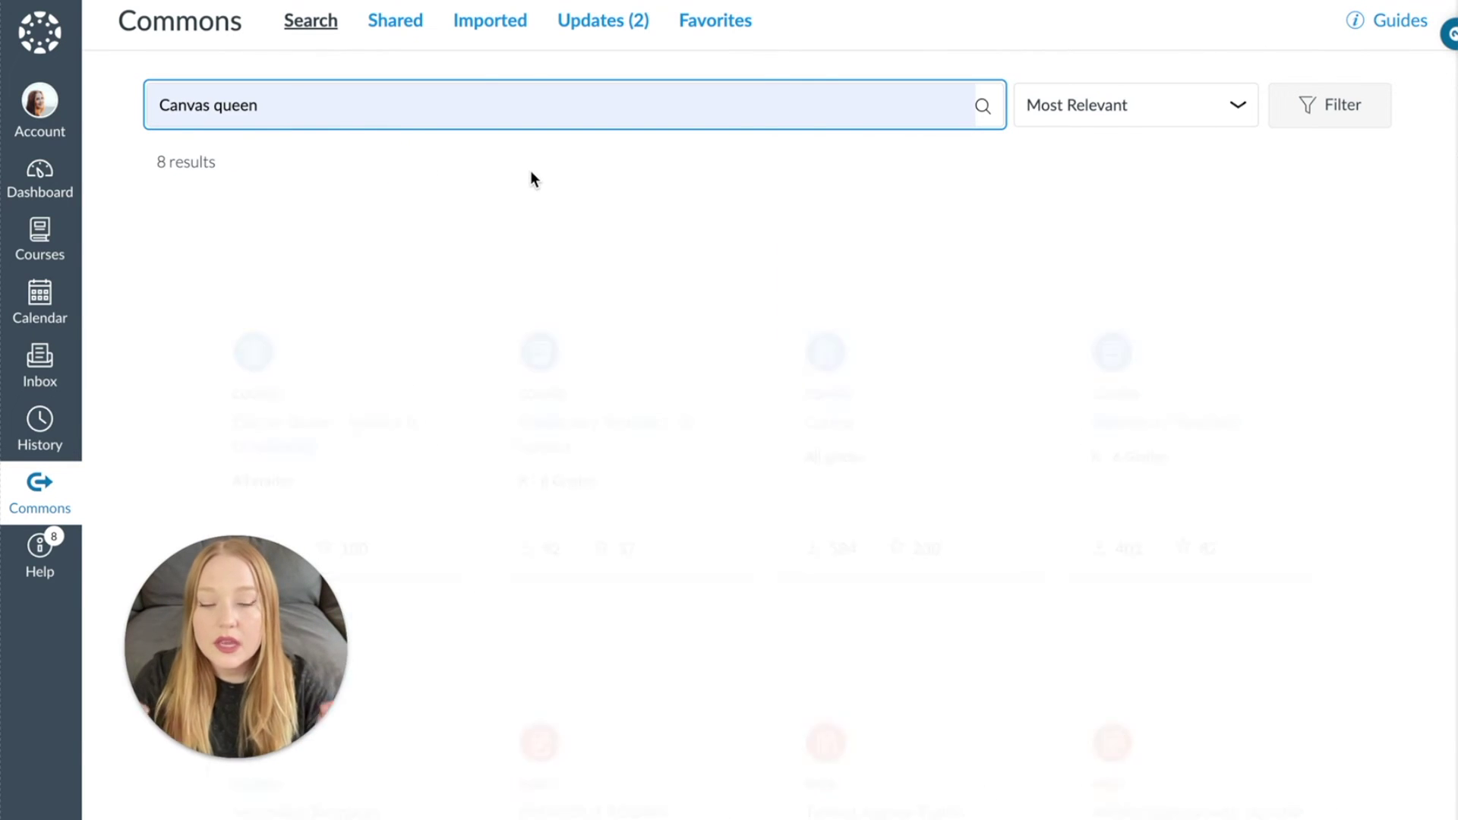
Look through the courses and pages found in Commons, and return to the search field
scroll(1351, 494, down, 2)
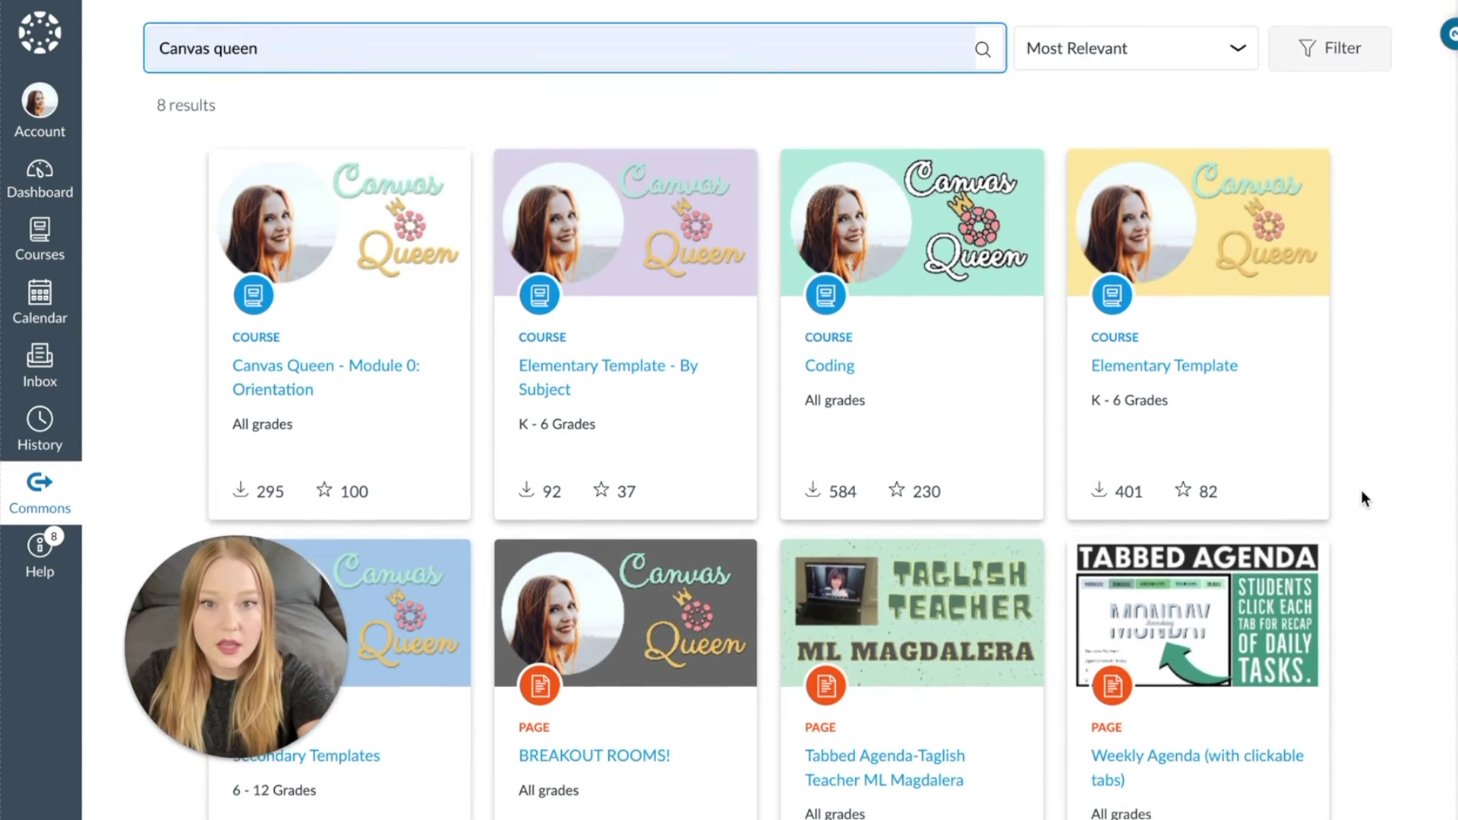
right_click(1361, 493)
click(1375, 452)
scroll(1375, 451, down, 1)
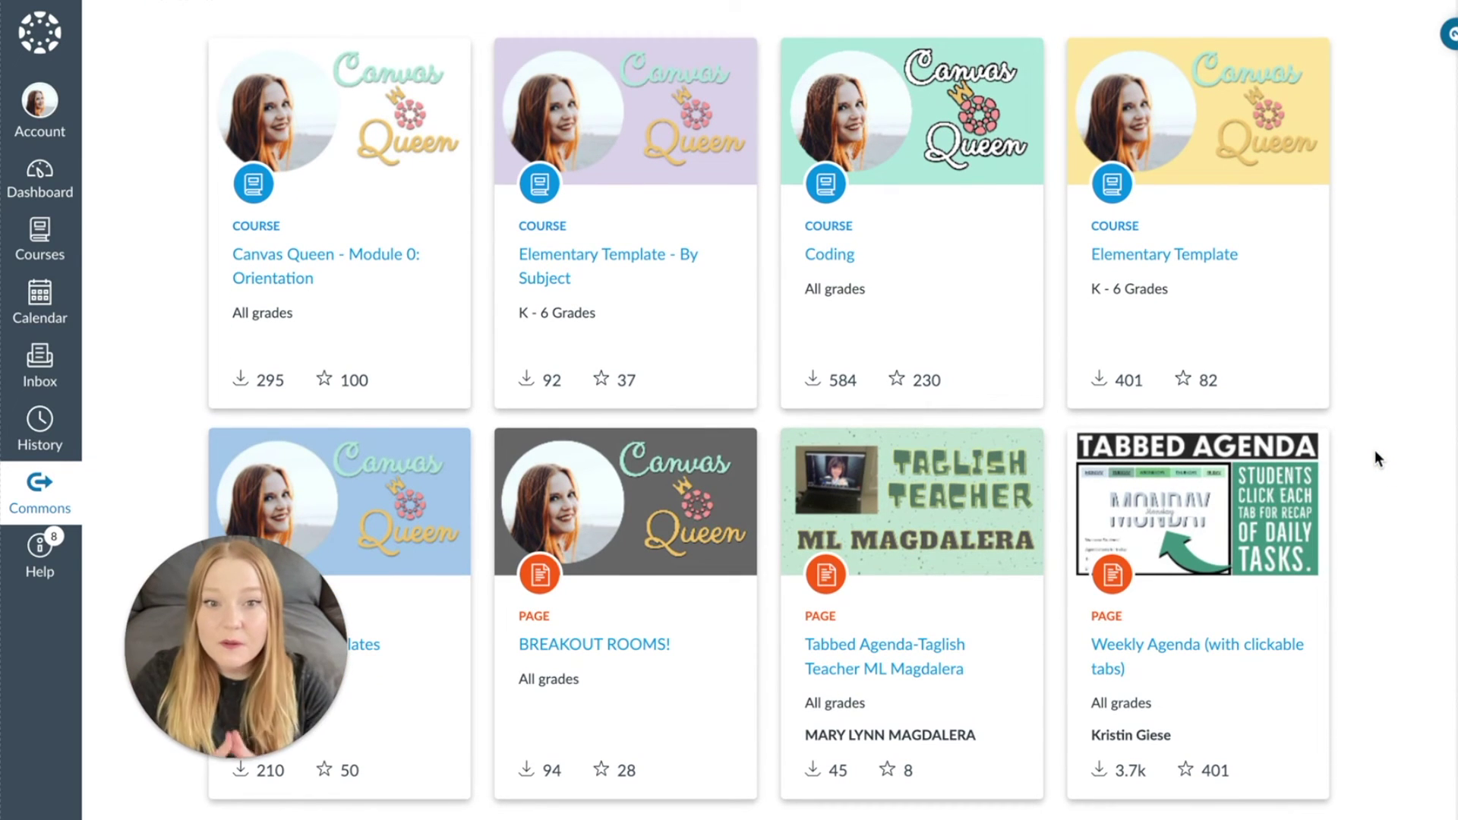
scroll(1374, 451, up, 3)
click(749, 117)
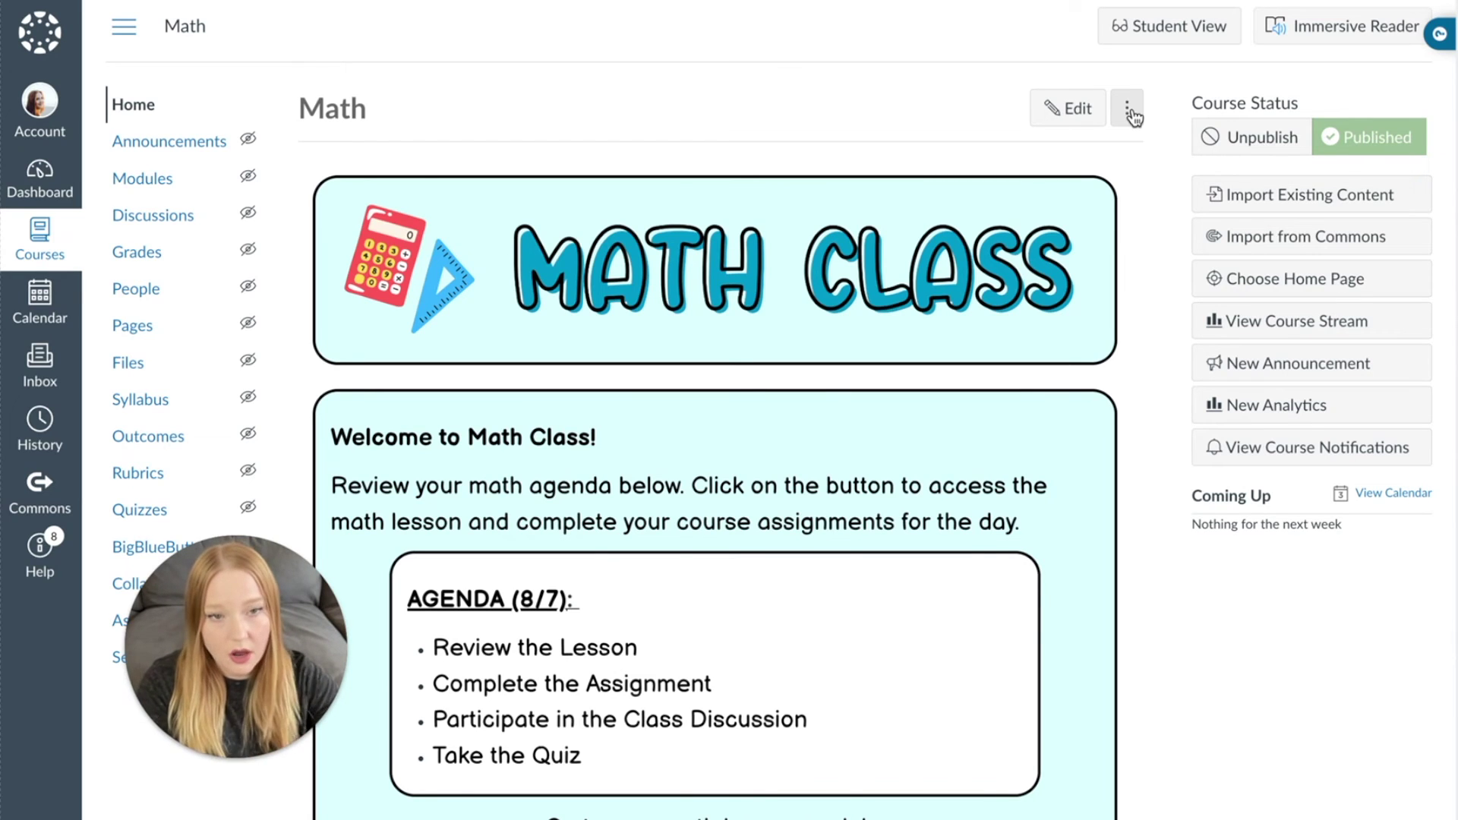
Open the Math course's modules and check the Share to Commons option for TEMPLATE MODULE
click(148, 180)
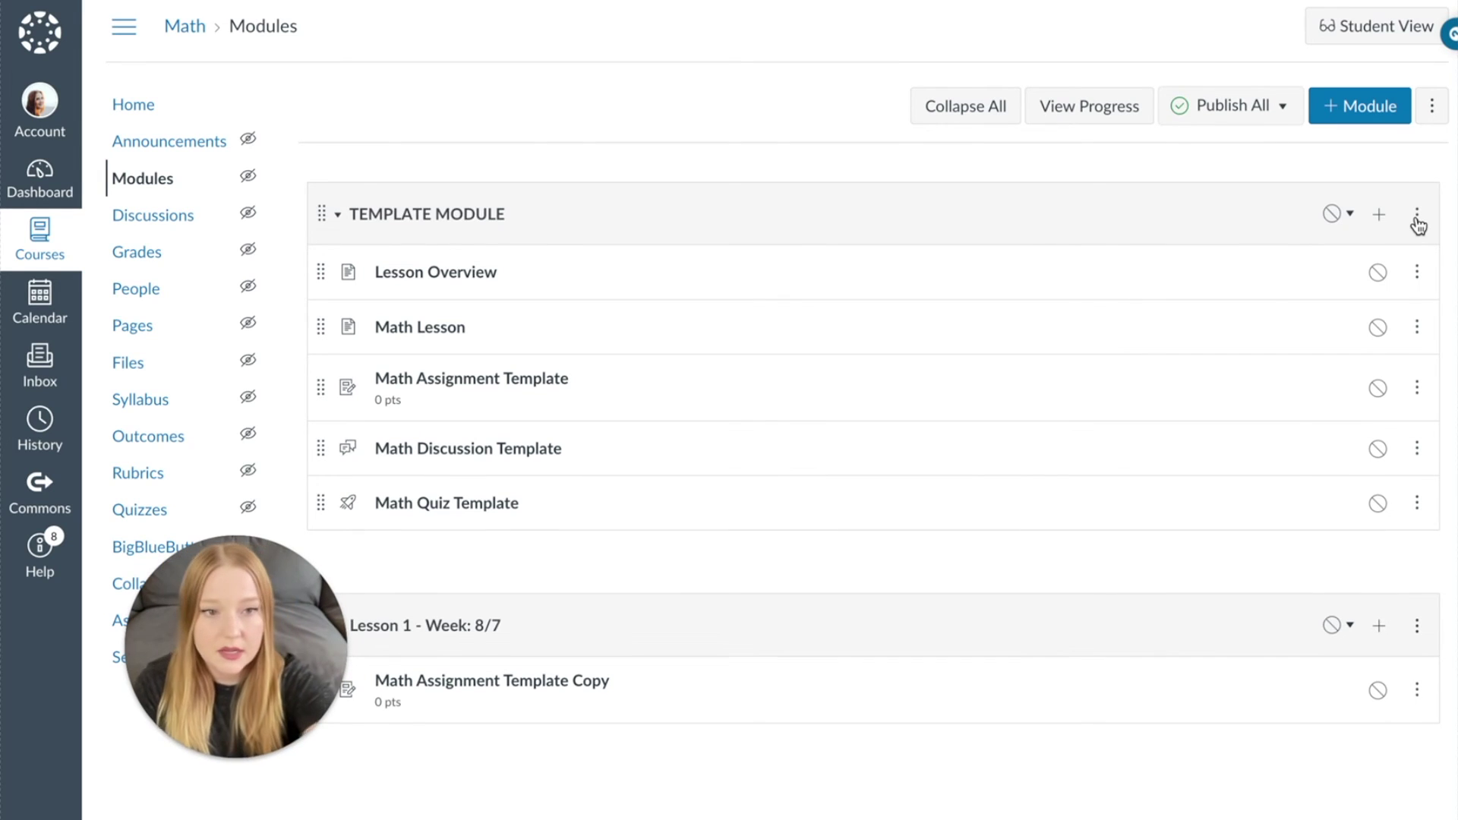
click(1417, 217)
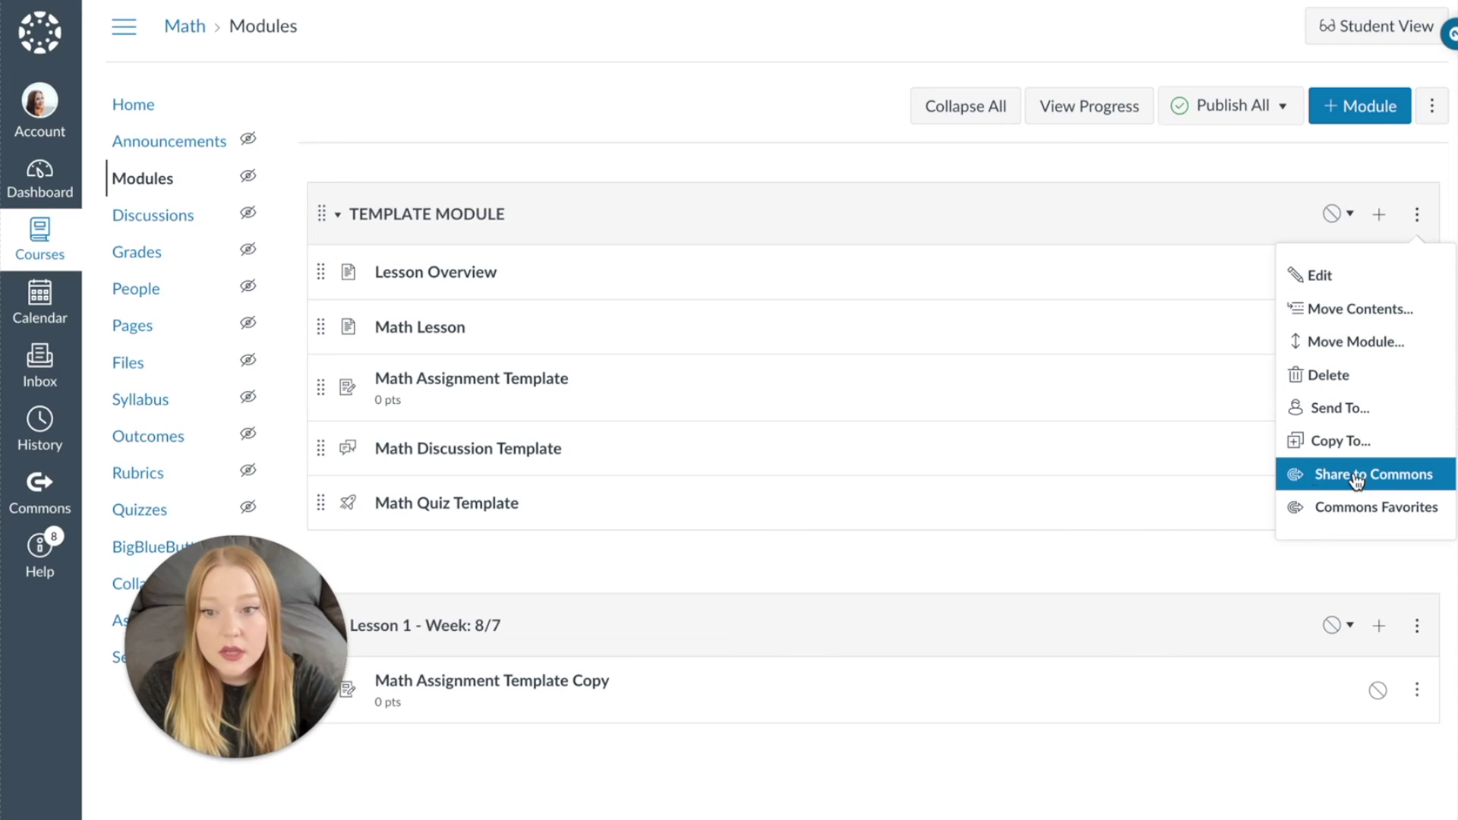
click(575, 605)
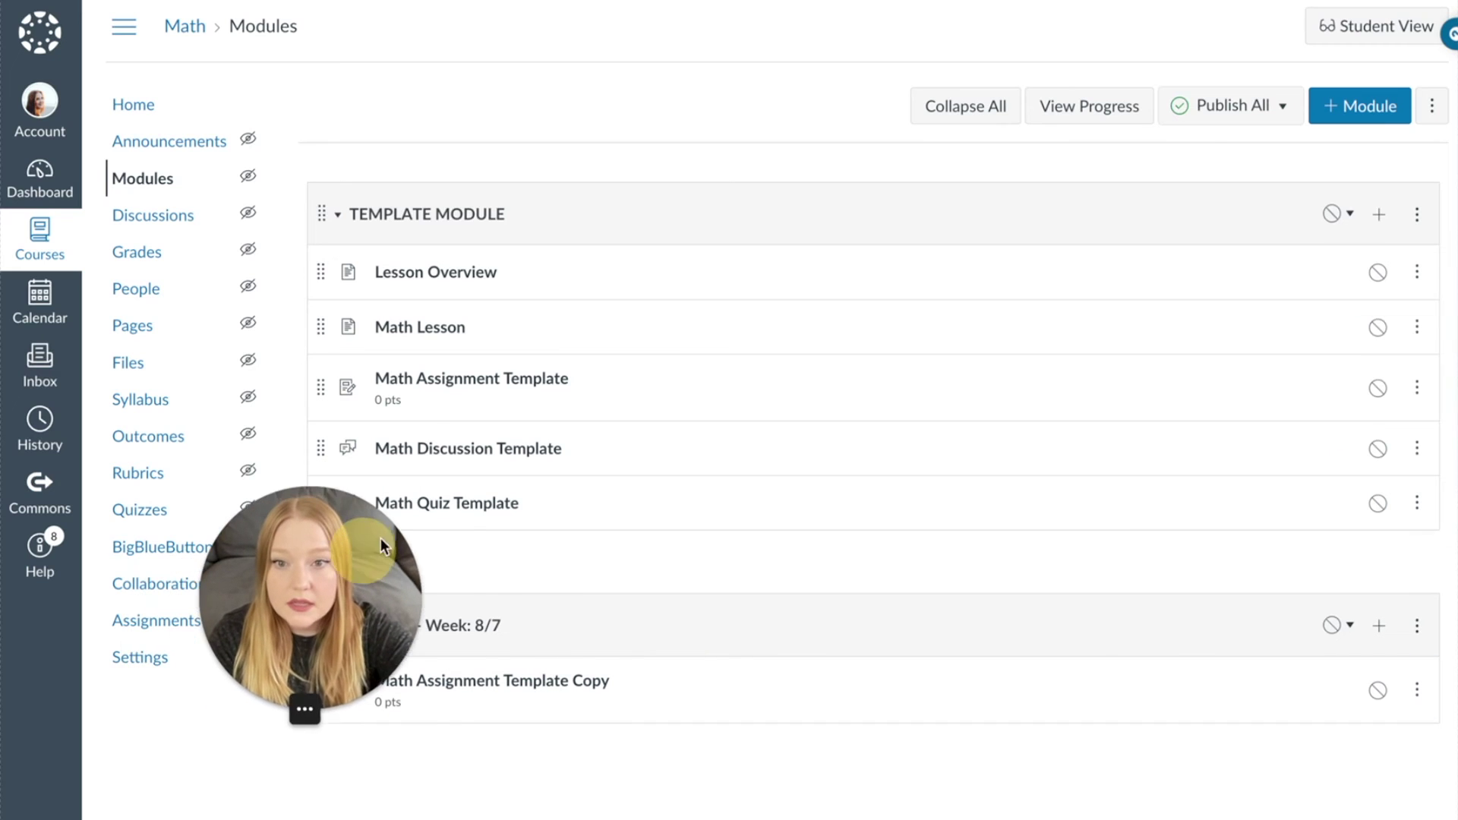
Start sharing the whole Math course to Commons from its settings and review the available license choices
click(126, 660)
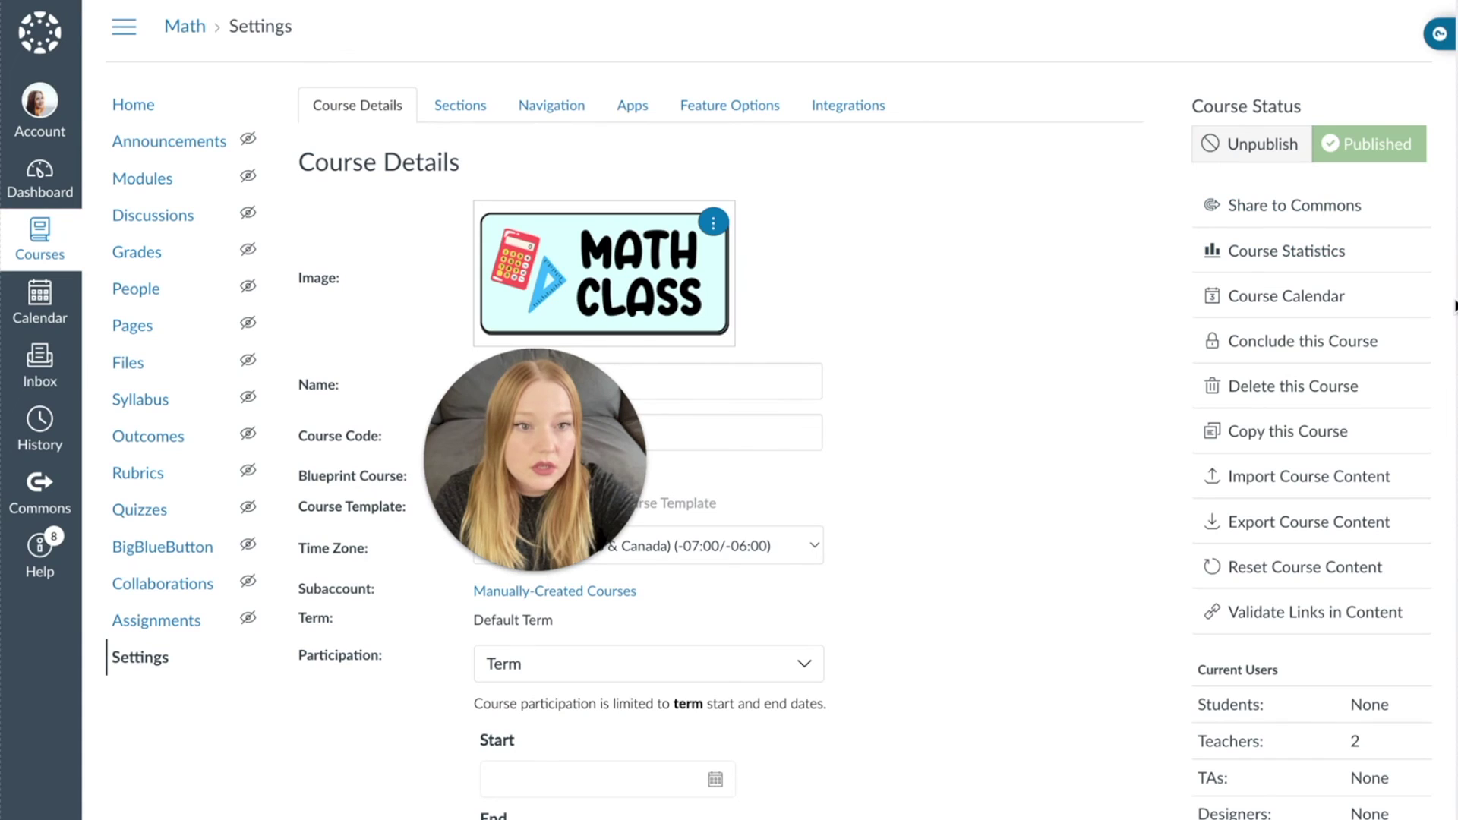
click(1288, 213)
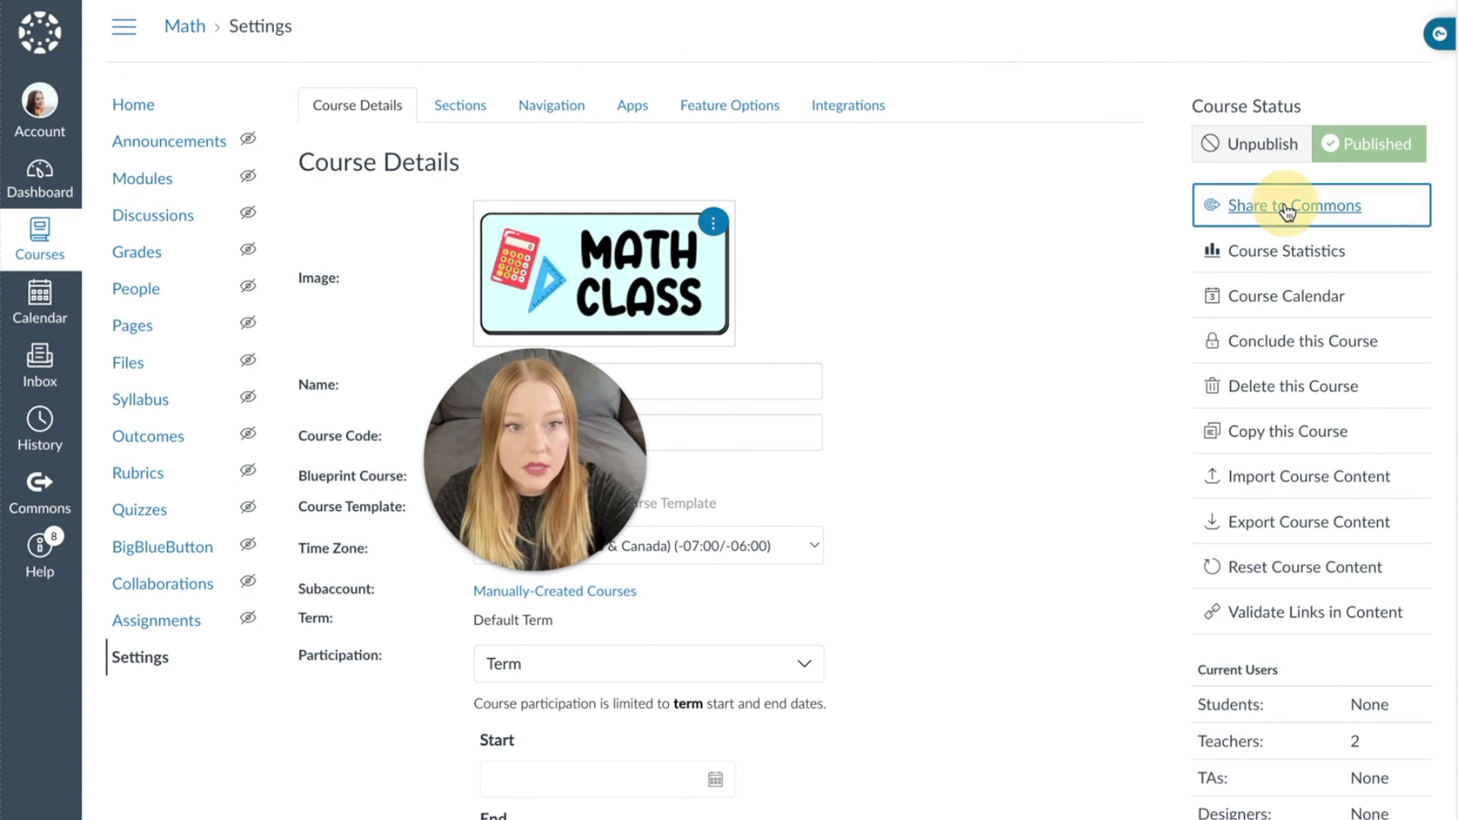
drag(549, 449, 1292, 663)
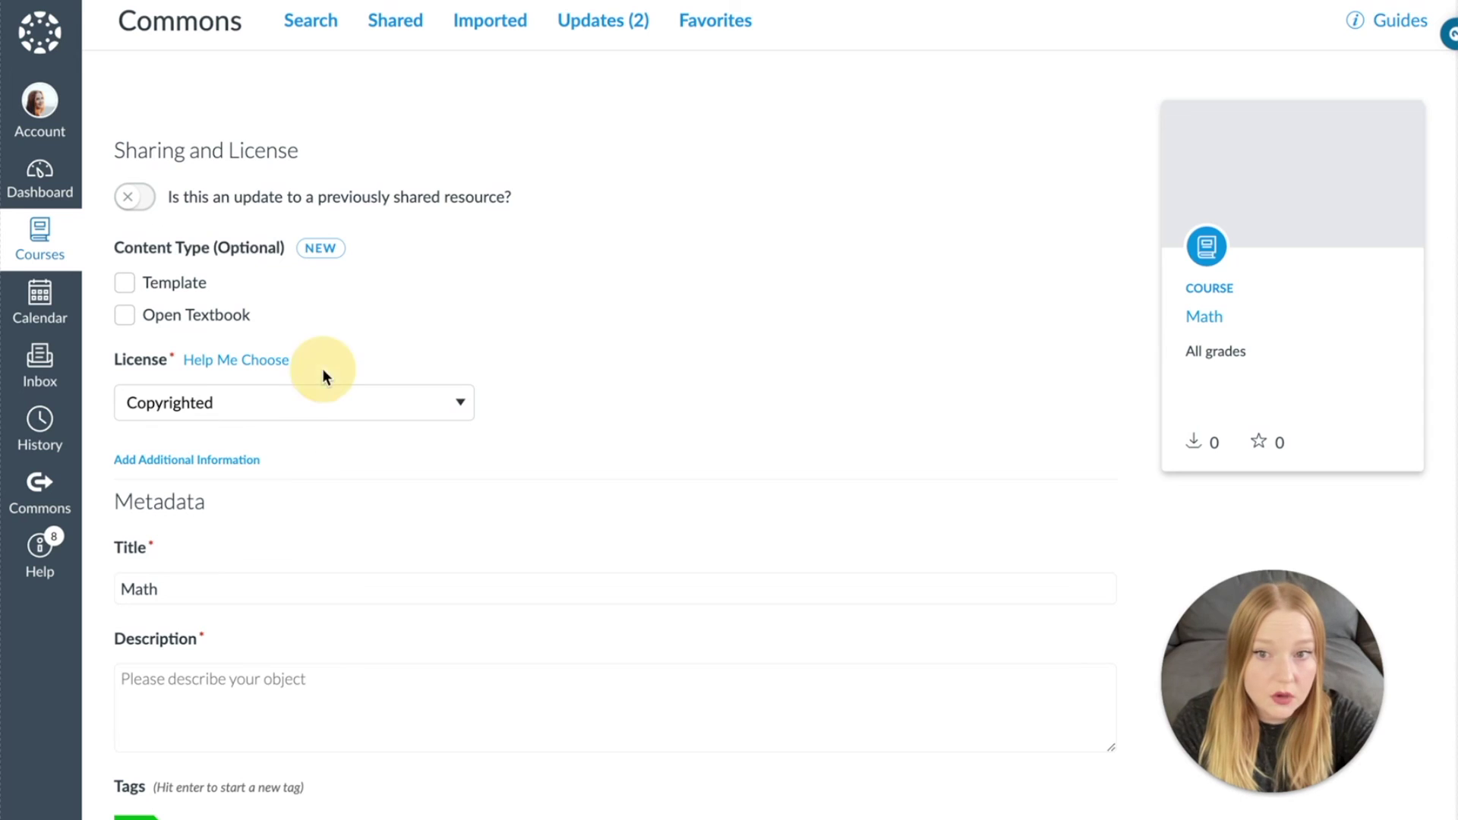
click(321, 393)
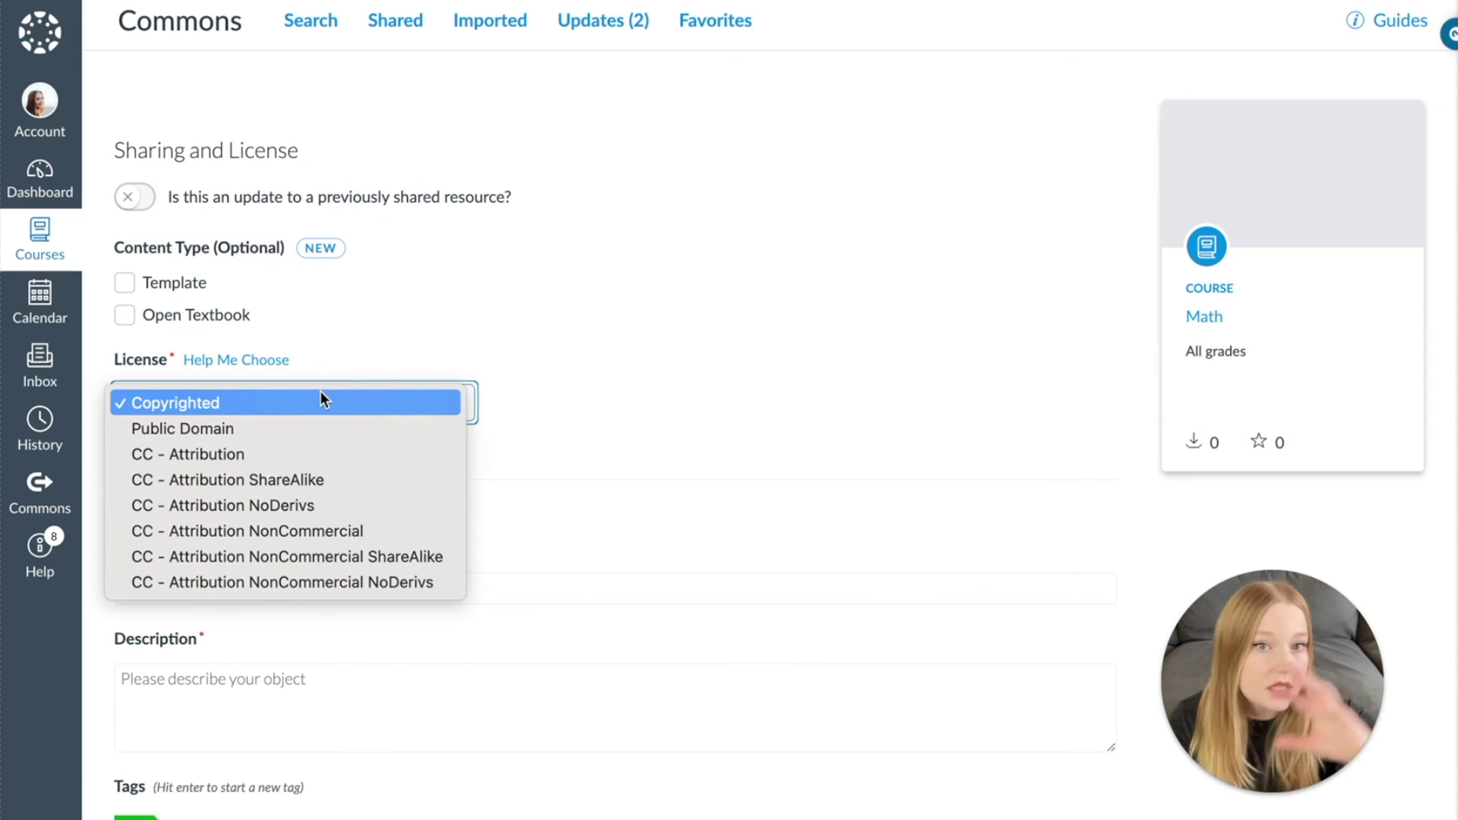
click(895, 446)
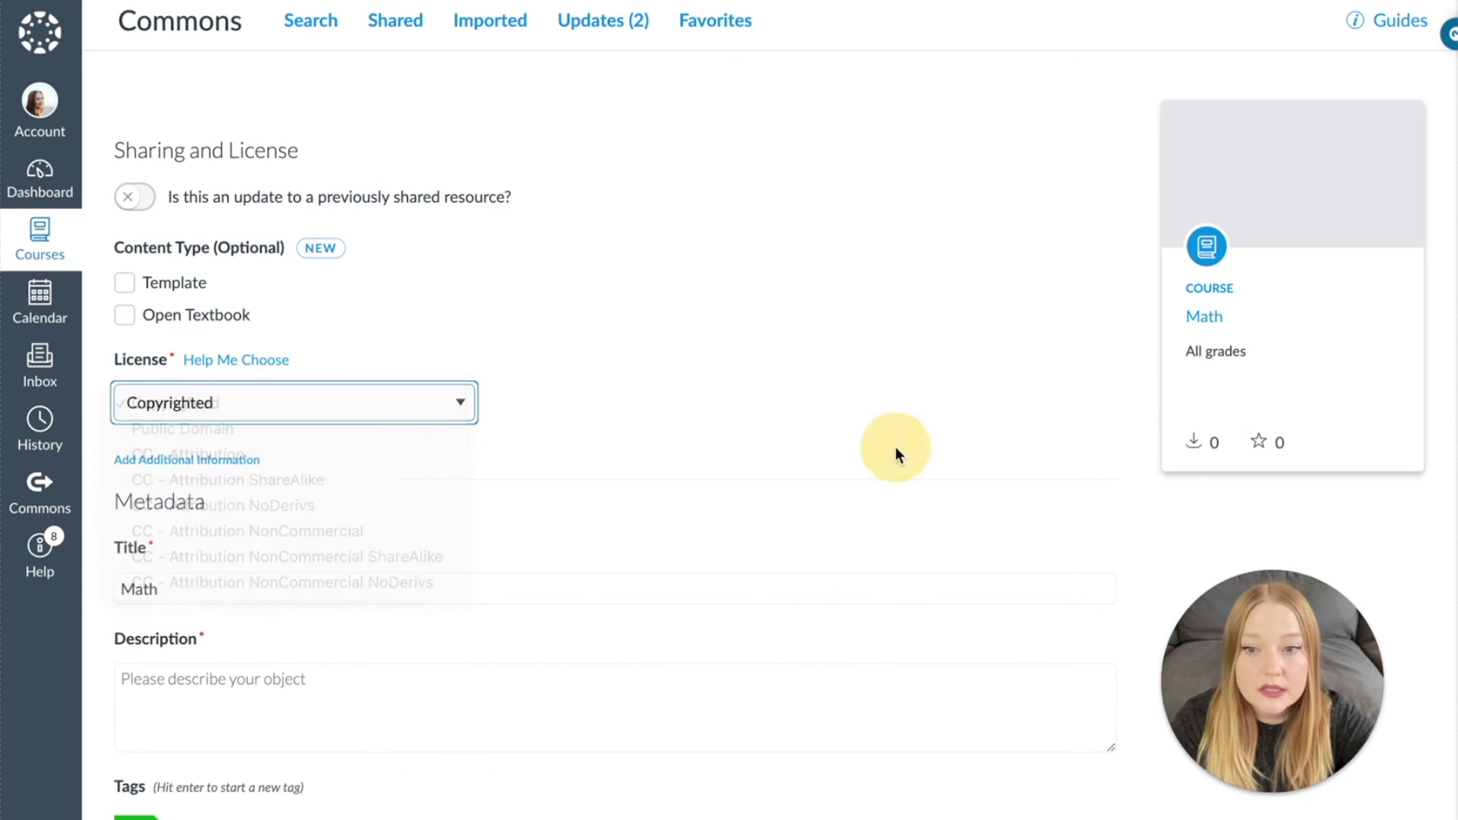